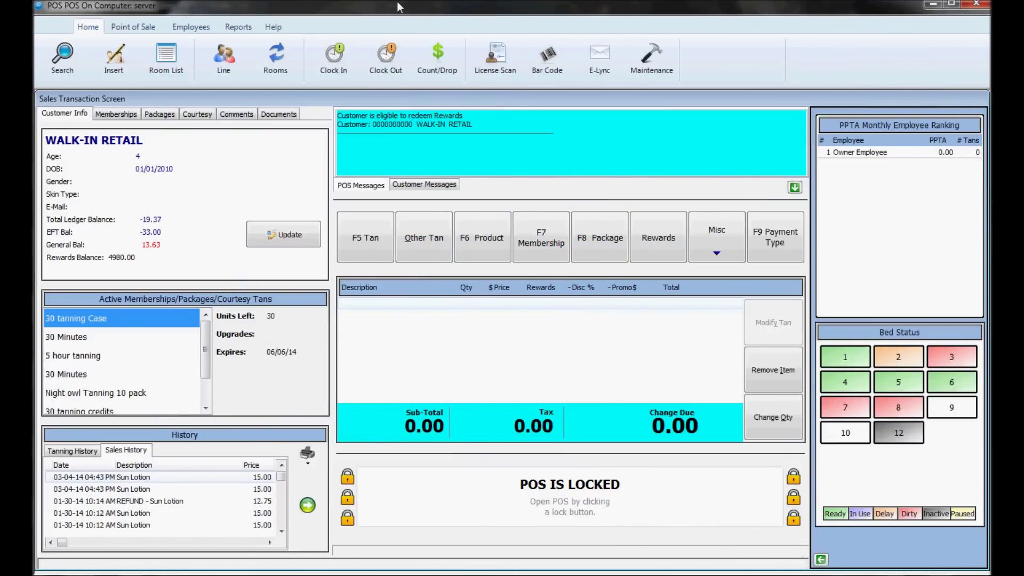
Step: Clock in the Owner employee by signing in with their password
{"action": "left_click", "coordinate": [328, 63]}
{"action": "left_click", "coordinate": [521, 309]}
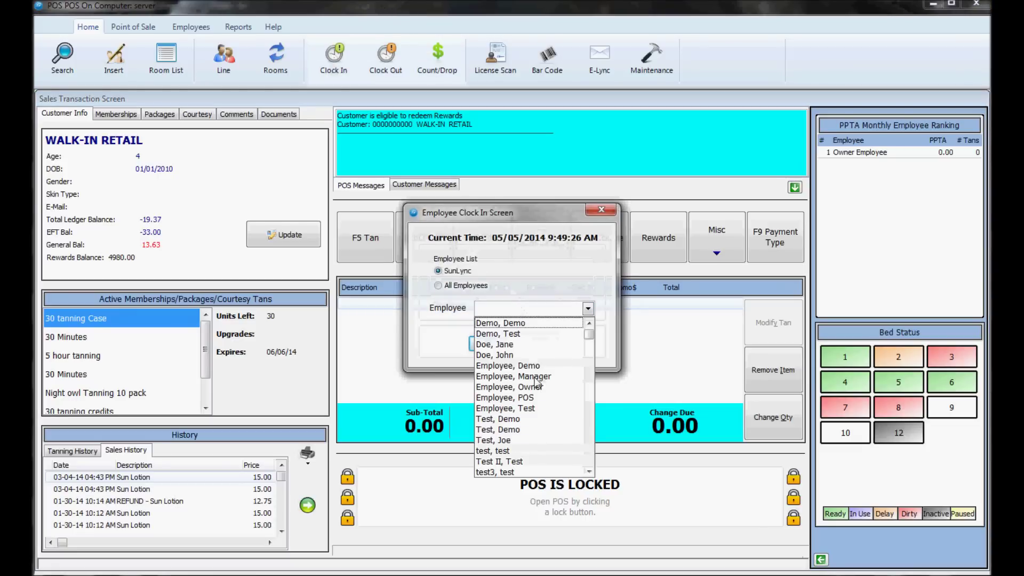
{"action": "left_click", "coordinate": [536, 392]}
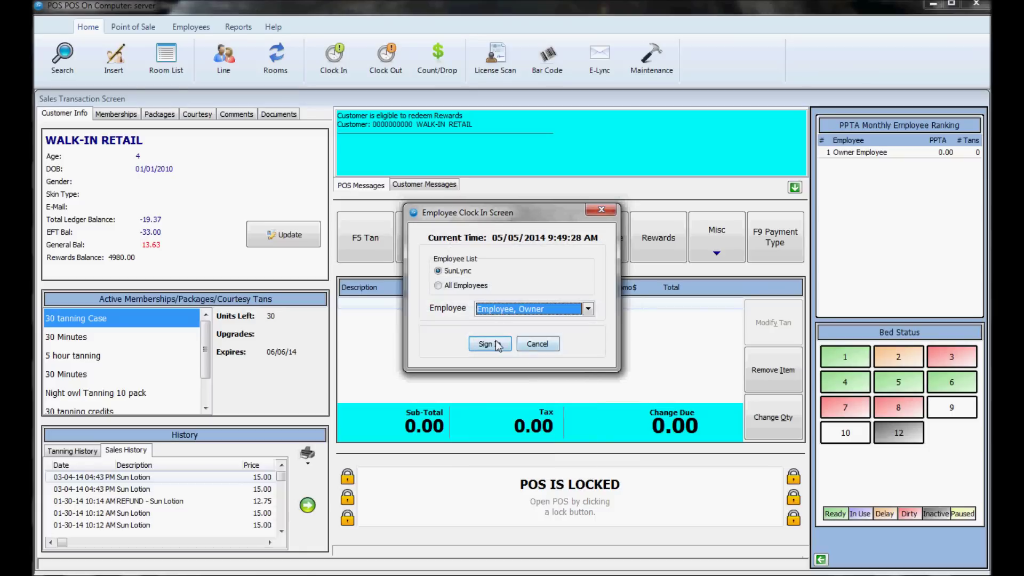
{"action": "left_click", "coordinate": [495, 342]}
{"action": "type", "text": "**********"}
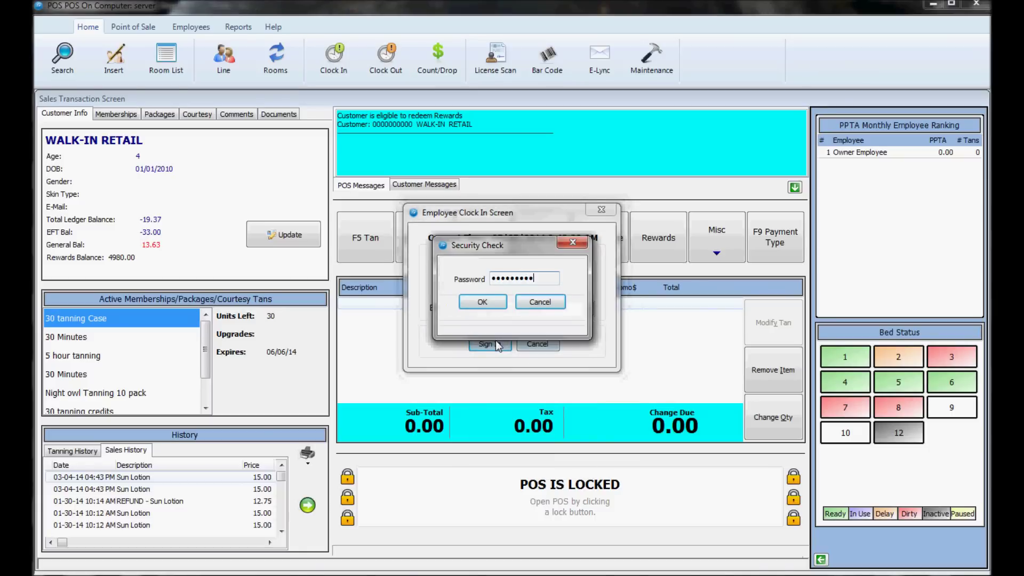
{"action": "key", "text": "Return"}
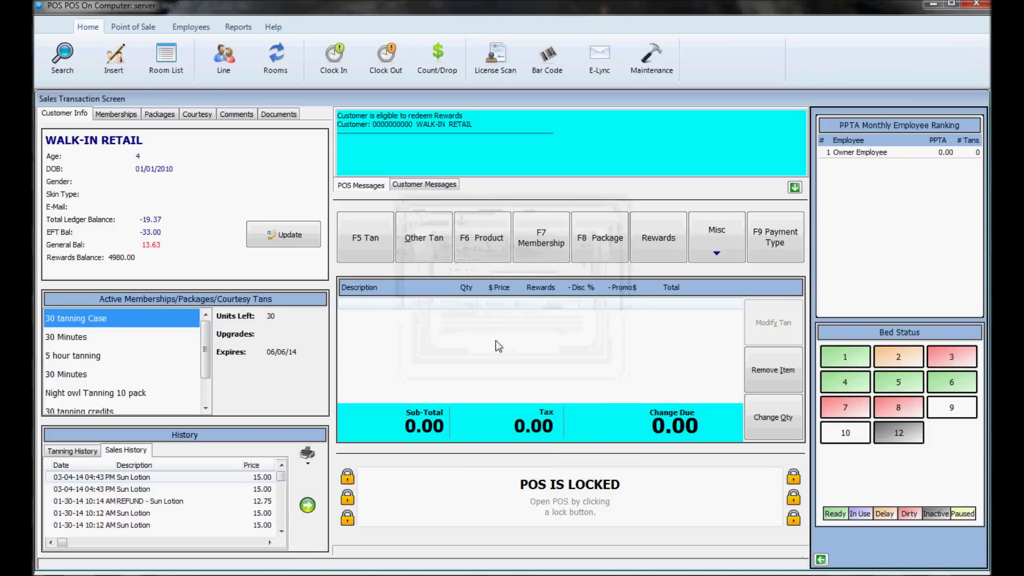
Step: Unlock the register with the cashier password, retrying after the Invalid Password message
{"action": "left_click", "coordinate": [347, 476]}
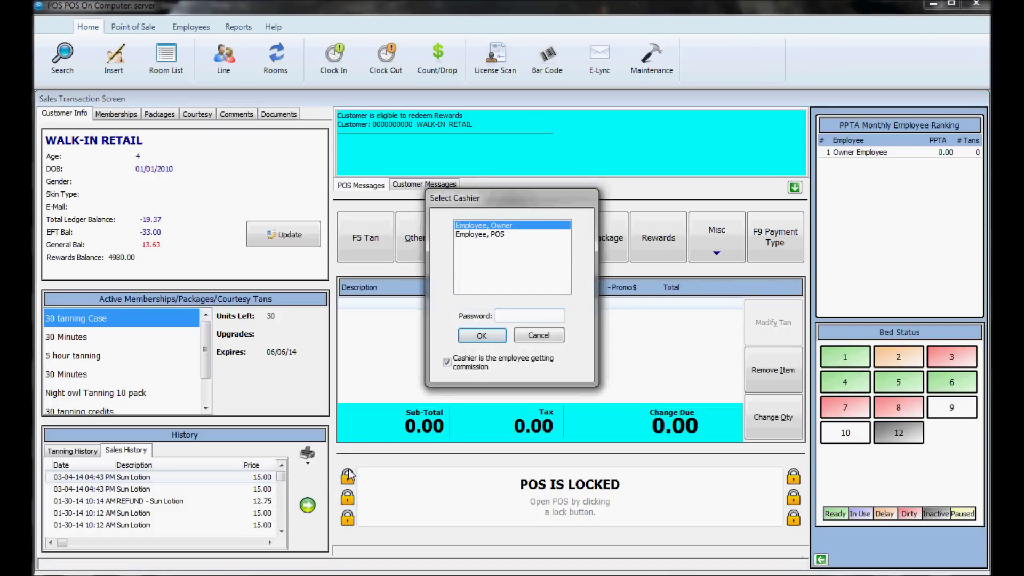
{"action": "left_click", "coordinate": [523, 314]}
{"action": "type", "text": "**********"}
{"action": "key", "text": "Return"}
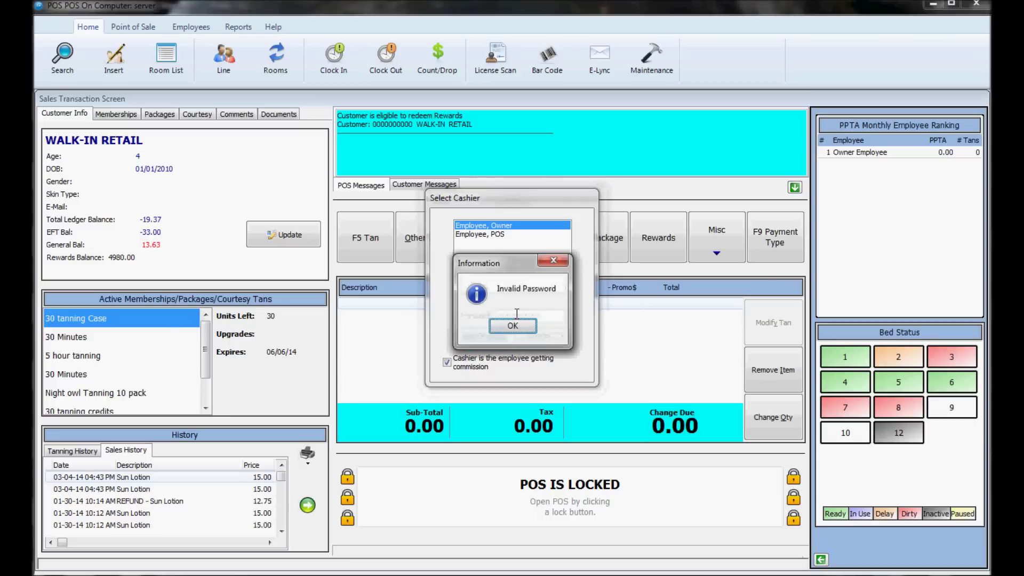
{"action": "key", "text": "Return"}
{"action": "type", "text": "*********"}
{"action": "key", "text": "Return"}
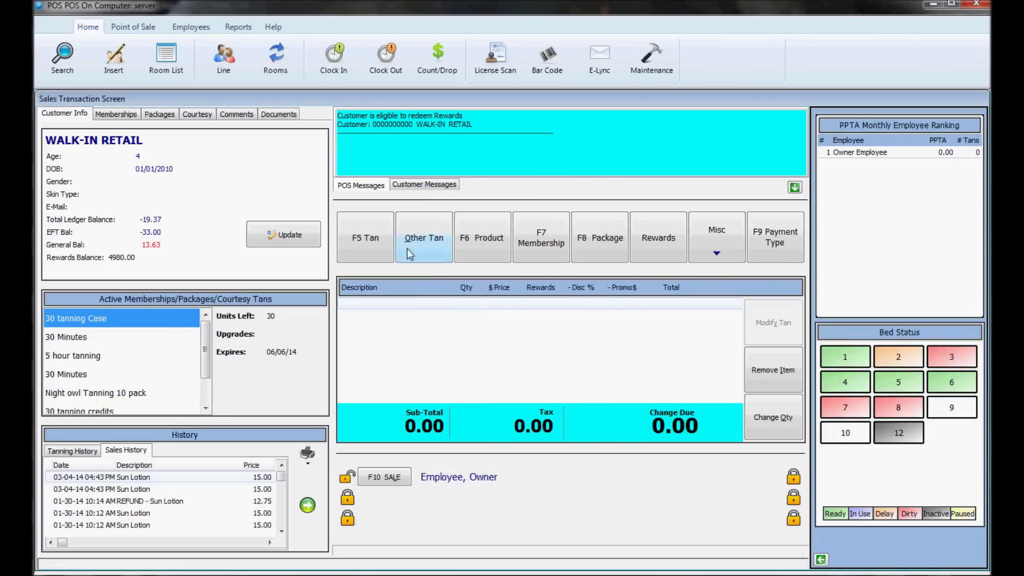
{"action": "left_click", "coordinate": [49, 68]}
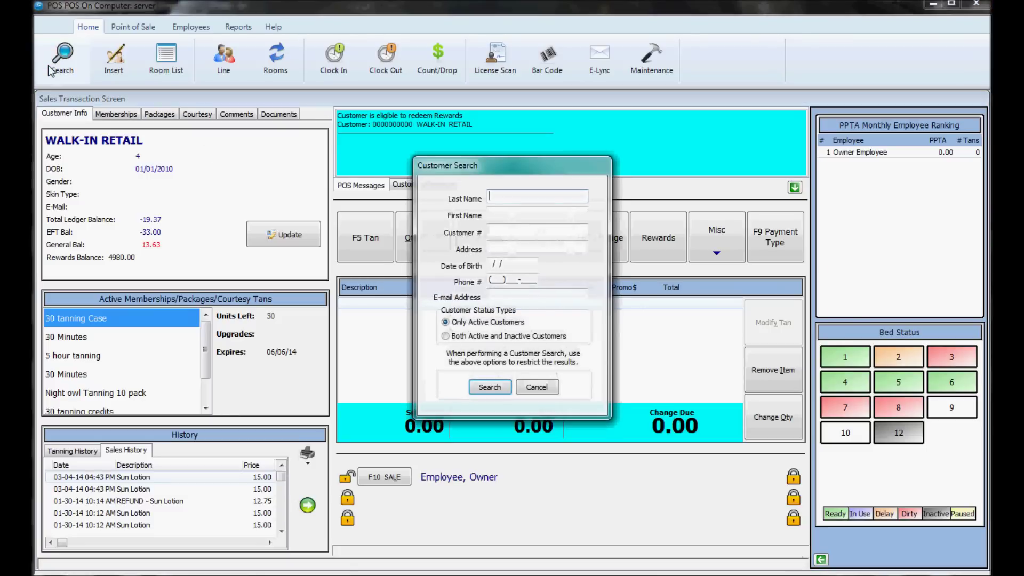
Step: Search customers by last name 'test' and close the five matches without choosing one
{"action": "type", "text": "test"}
{"action": "key", "text": "Return"}
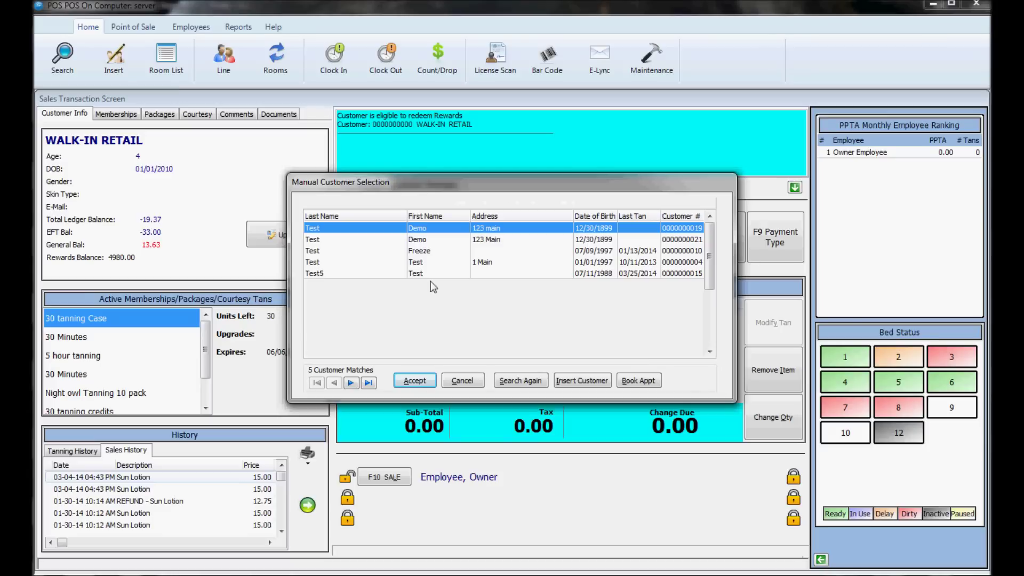
{"action": "left_click", "coordinate": [469, 380]}
Step: Insert new customer Demo Demo with date of birth 07/07/2000 and process them
{"action": "left_click", "coordinate": [128, 51]}
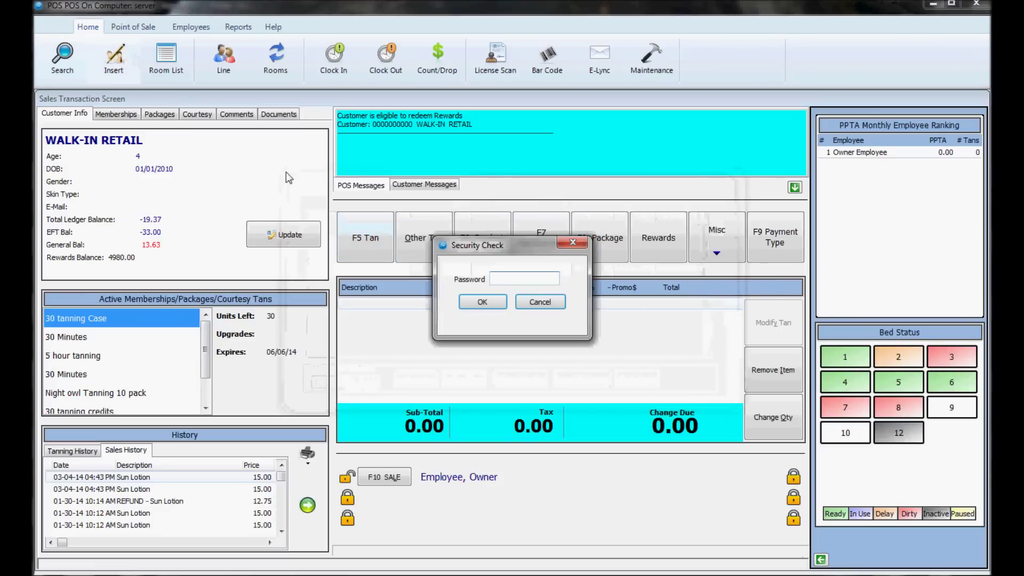
{"action": "type", "text": "********"}
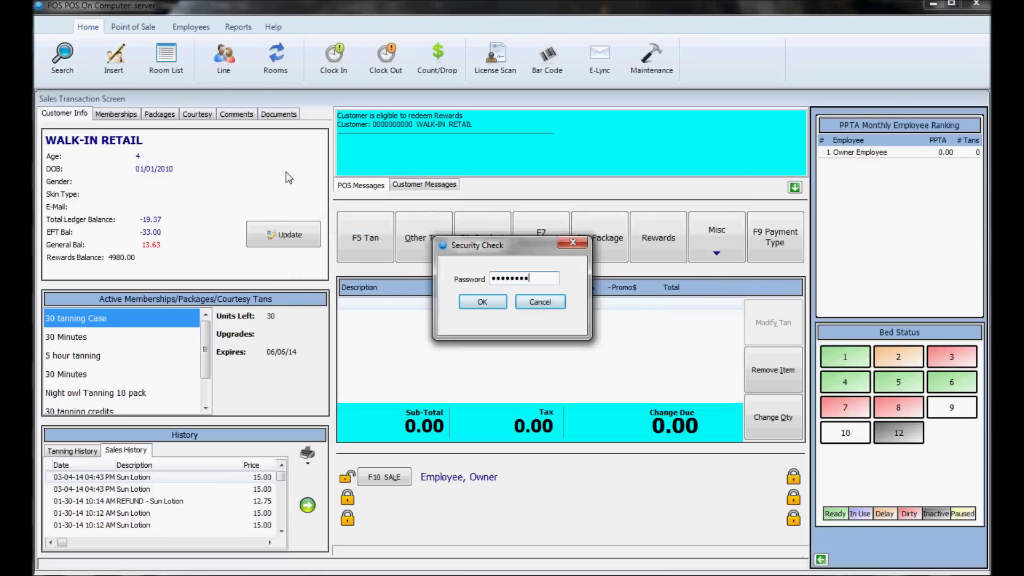
{"action": "key", "text": "Return"}
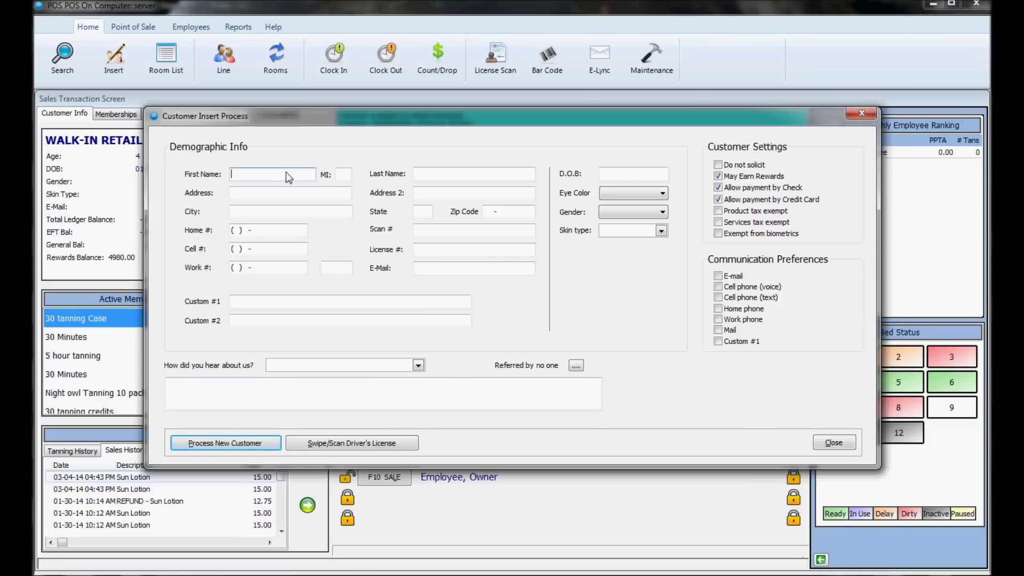
{"action": "type", "text": "Demo"}
{"action": "key", "text": "Tab"}
{"action": "type", "text": "Demo"}
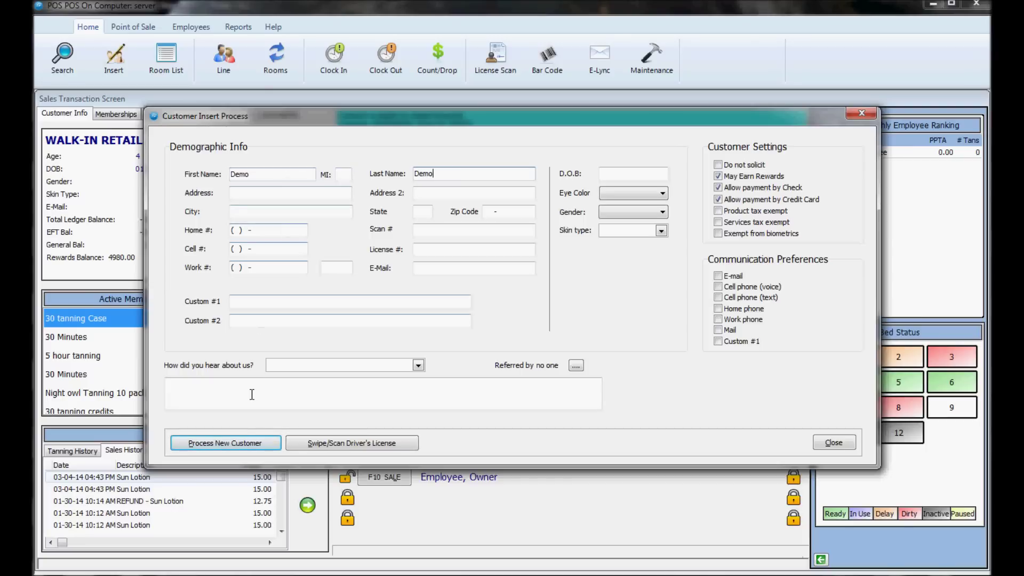
{"action": "left_click", "coordinate": [229, 443]}
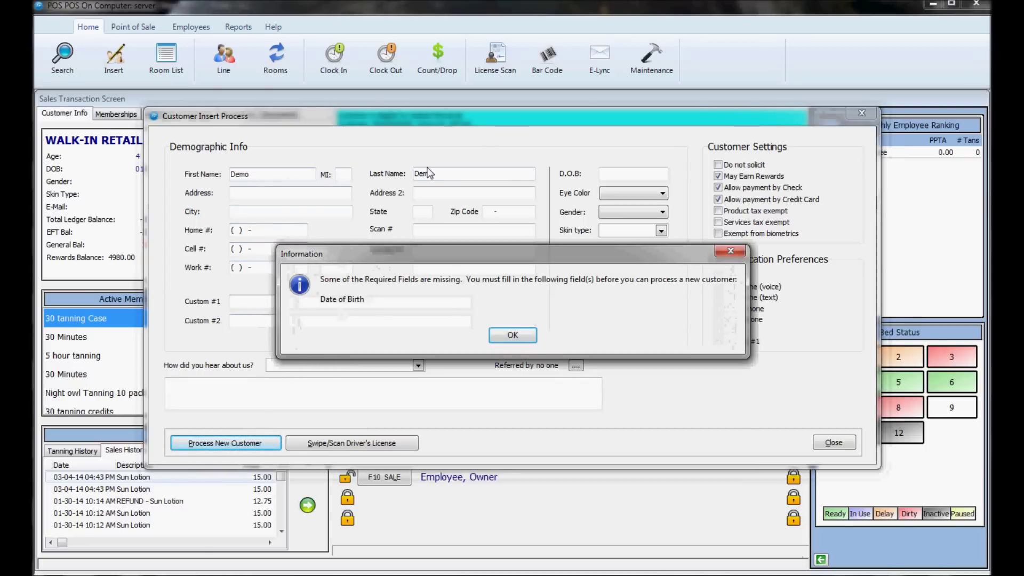
{"action": "left_click", "coordinate": [514, 338]}
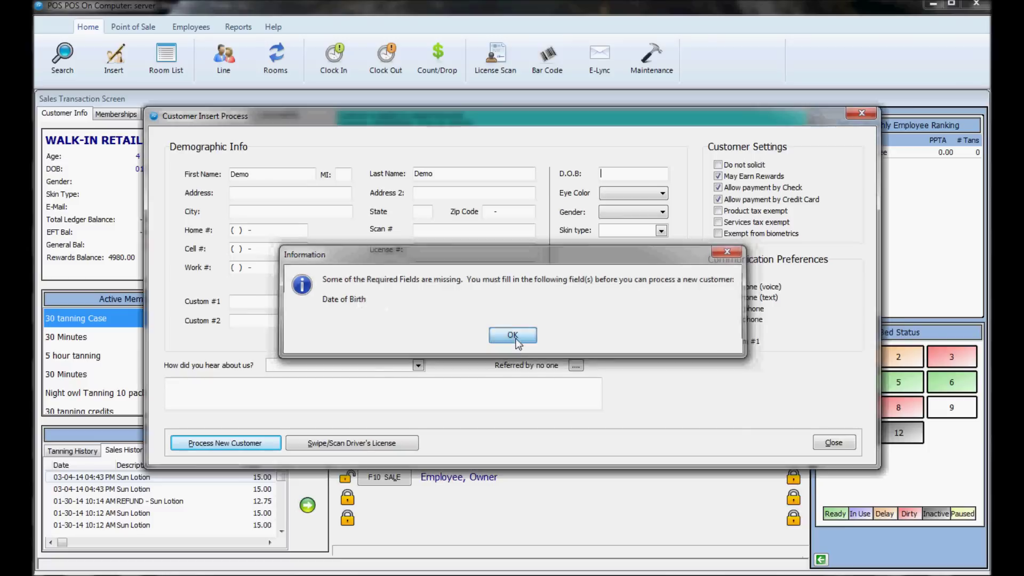
{"action": "left_click", "coordinate": [611, 173]}
{"action": "type", "text": "072000"}
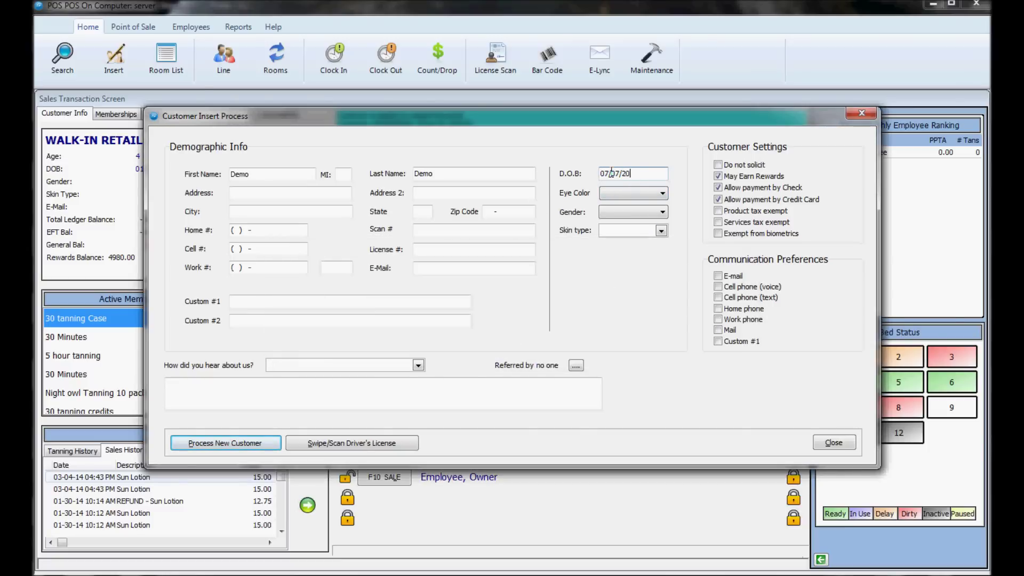
{"action": "left_click", "coordinate": [248, 442]}
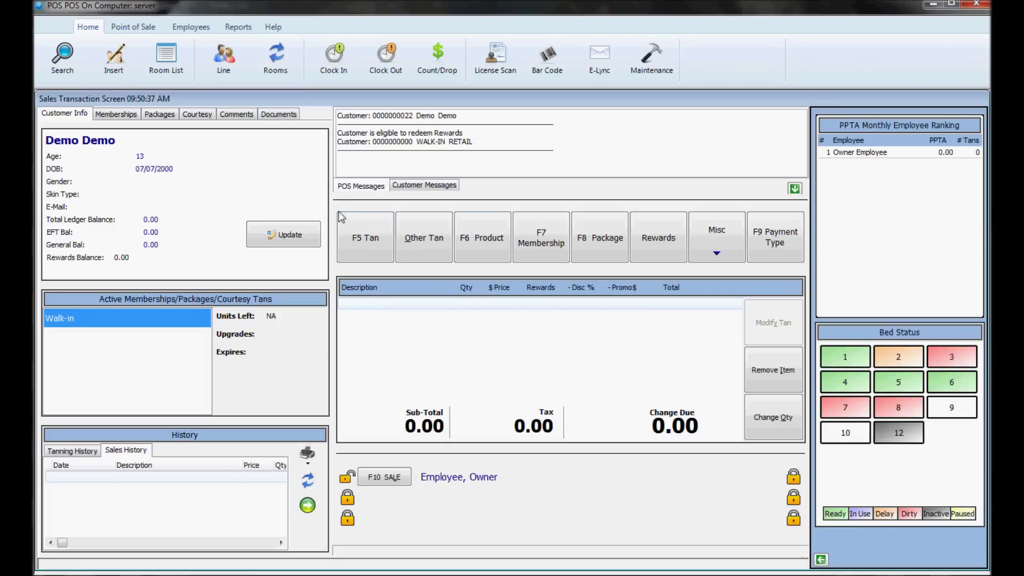
Step: Sell the customer a 10-minute tan assigned to room 6
{"action": "left_click", "coordinate": [362, 229]}
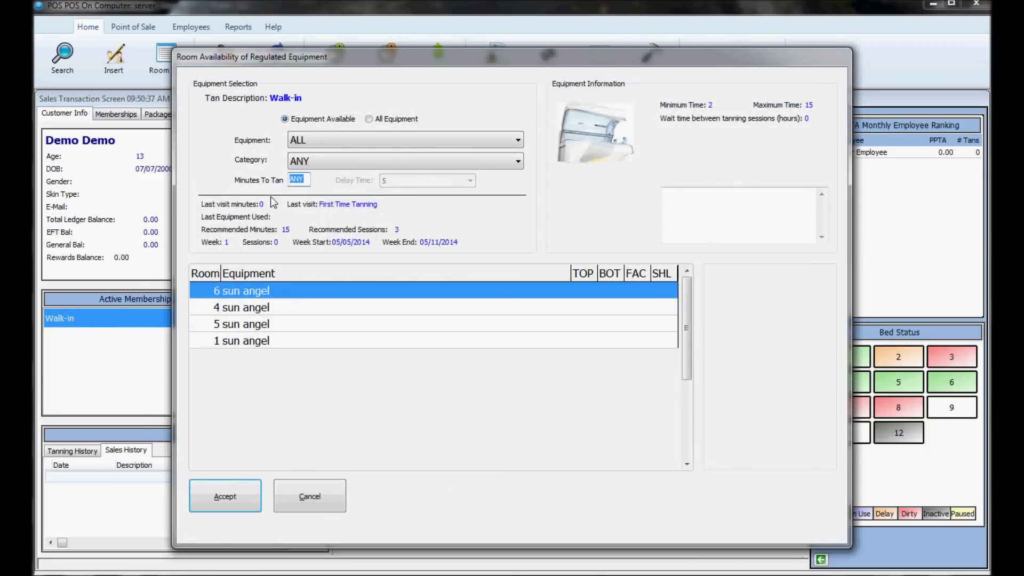
{"action": "type", "text": "10"}
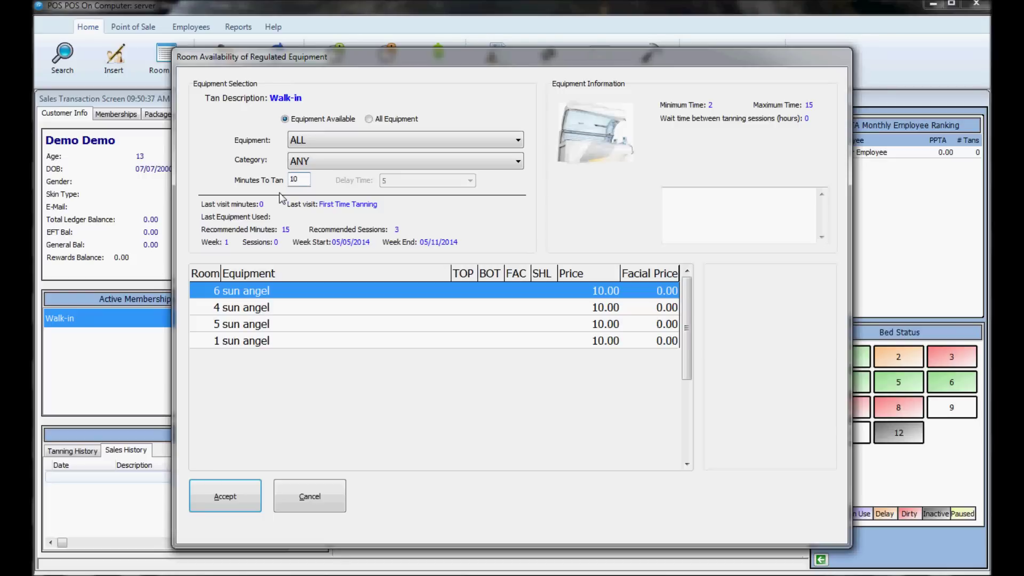
{"action": "left_click_drag", "start_coordinate": [305, 180], "coordinate": [283, 180]}
{"action": "left_click", "coordinate": [223, 498]}
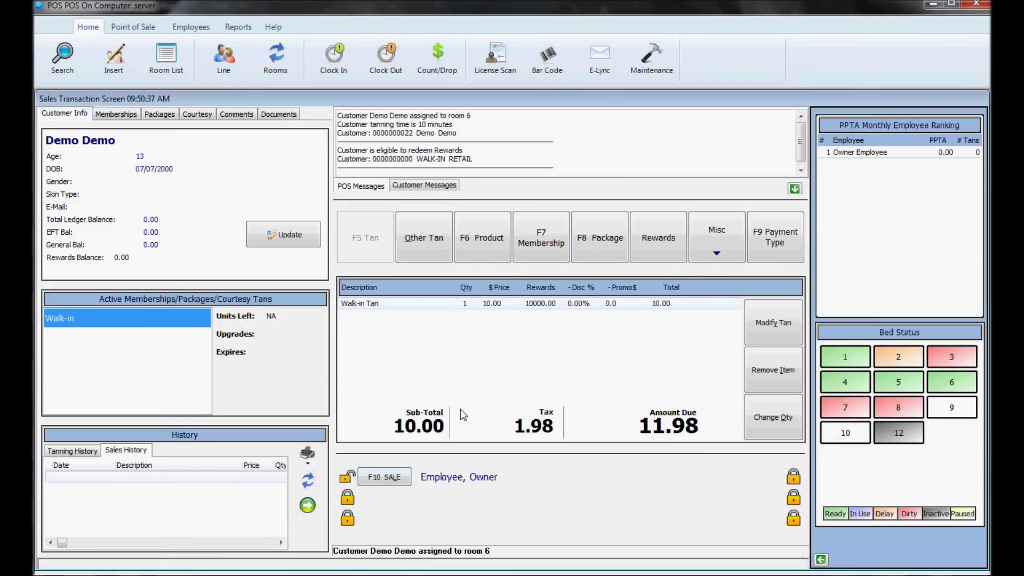
Step: Record a cash payment of 11.98 for the tan
{"action": "left_click", "coordinate": [774, 241]}
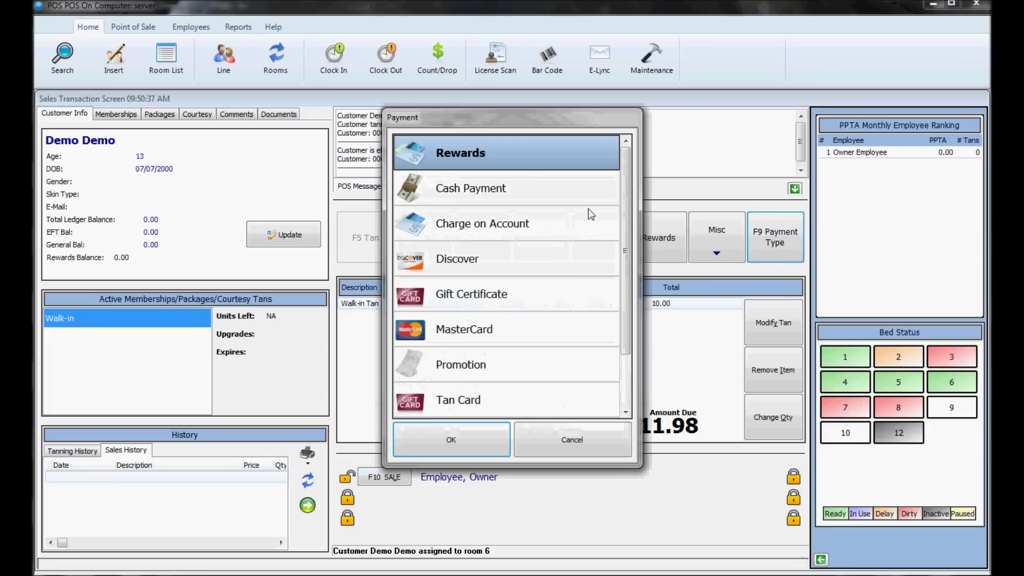
{"action": "left_click", "coordinate": [465, 187]}
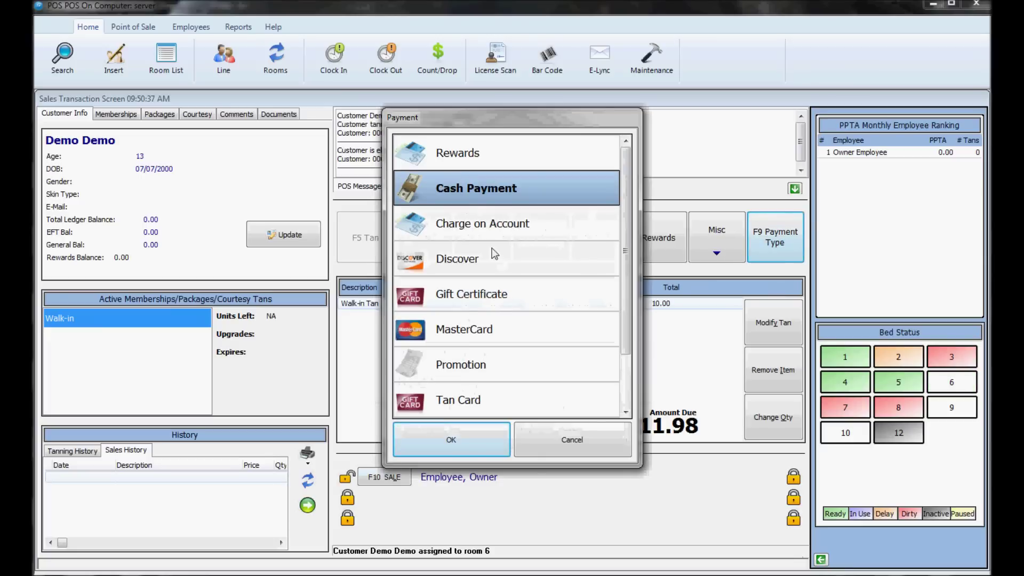
{"action": "left_click", "coordinate": [446, 446]}
{"action": "left_click", "coordinate": [477, 315]}
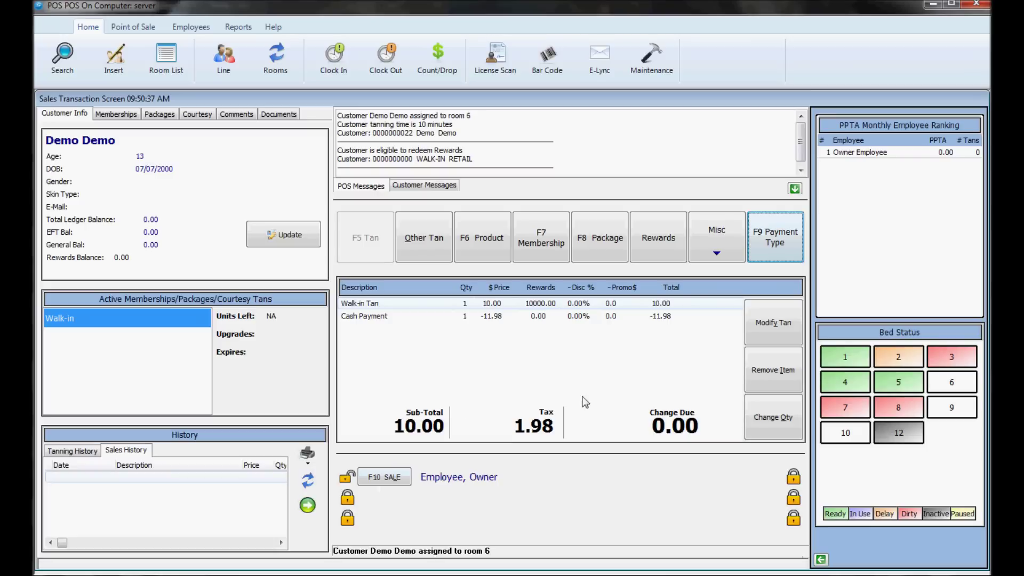
{"action": "left_click", "coordinate": [576, 302]}
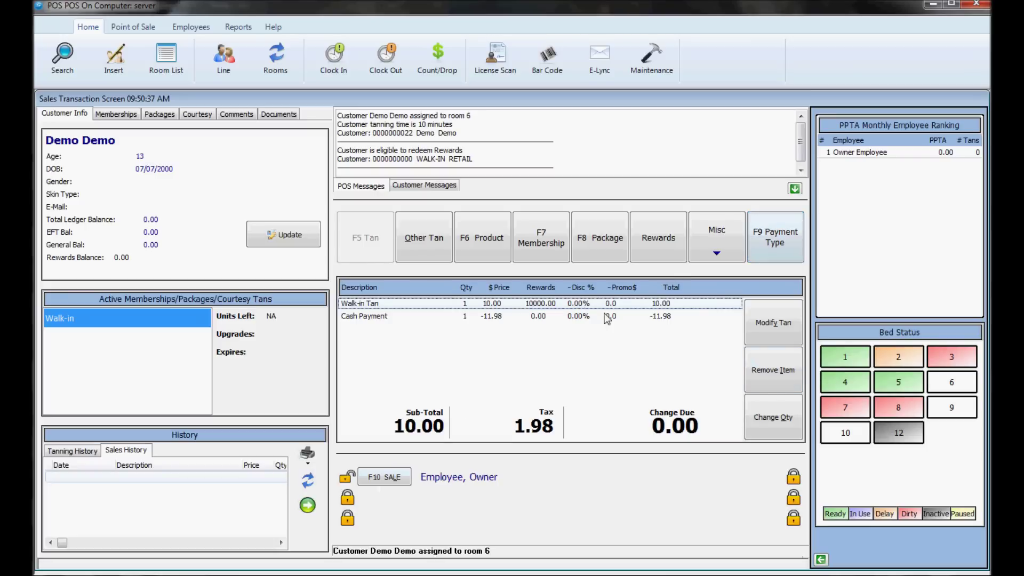
Step: Remove the Walk-in Tan and Cash Payment lines, then add Super Sun Lotion to the sale
{"action": "left_click", "coordinate": [770, 382]}
{"action": "left_click", "coordinate": [755, 369]}
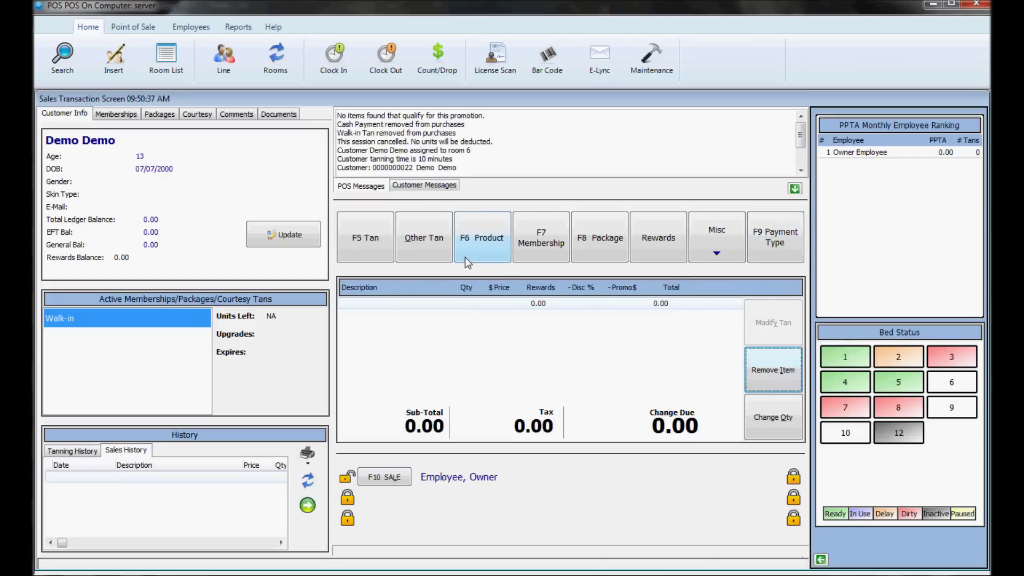
{"action": "left_click", "coordinate": [485, 247]}
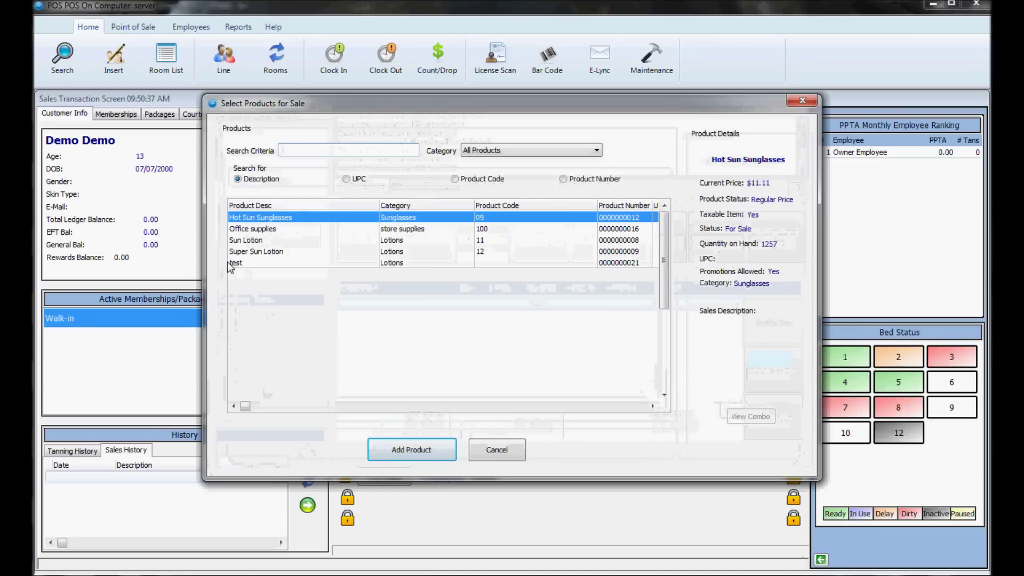
{"action": "left_click", "coordinate": [252, 253]}
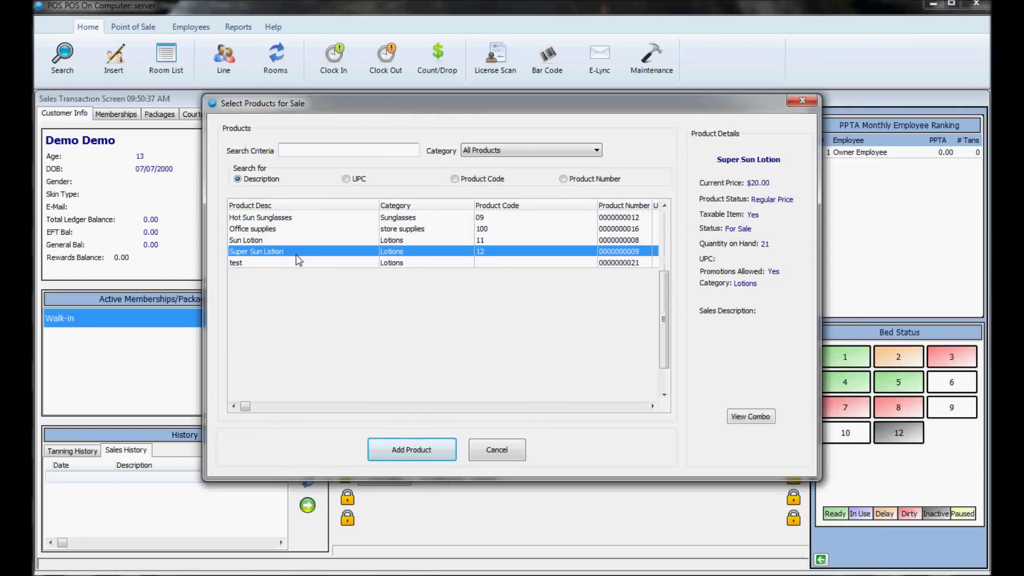
{"action": "double_click", "coordinate": [265, 254]}
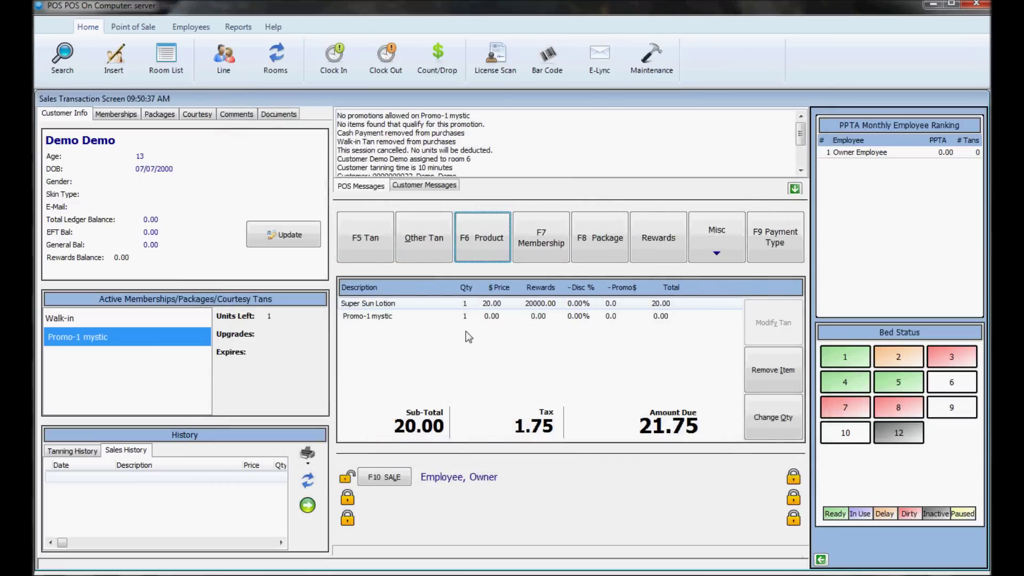
Step: Remove the Super Sun Lotion and its Promo-1 mystic line from the sale
{"action": "left_click", "coordinate": [388, 304]}
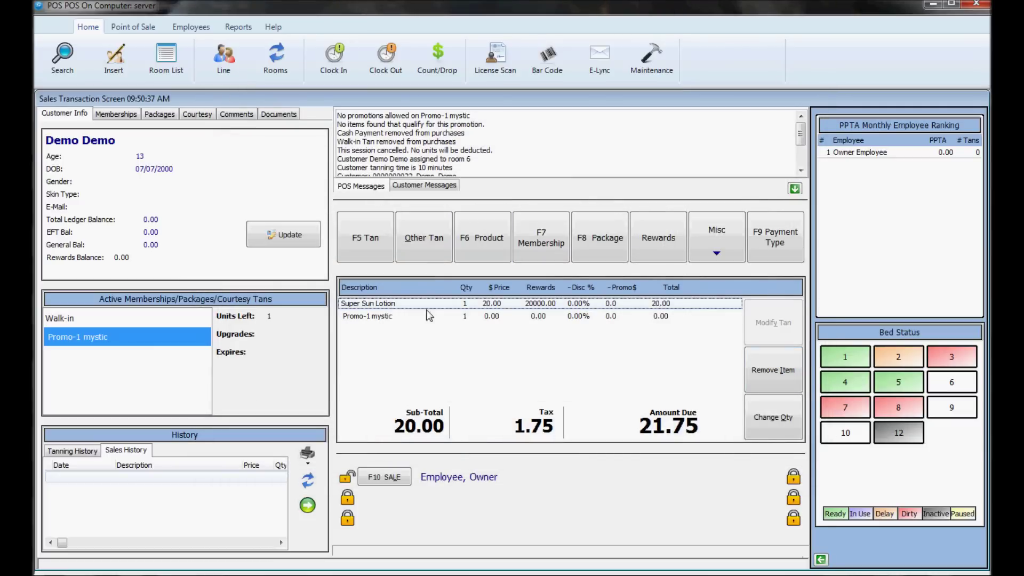
{"action": "left_click", "coordinate": [372, 316]}
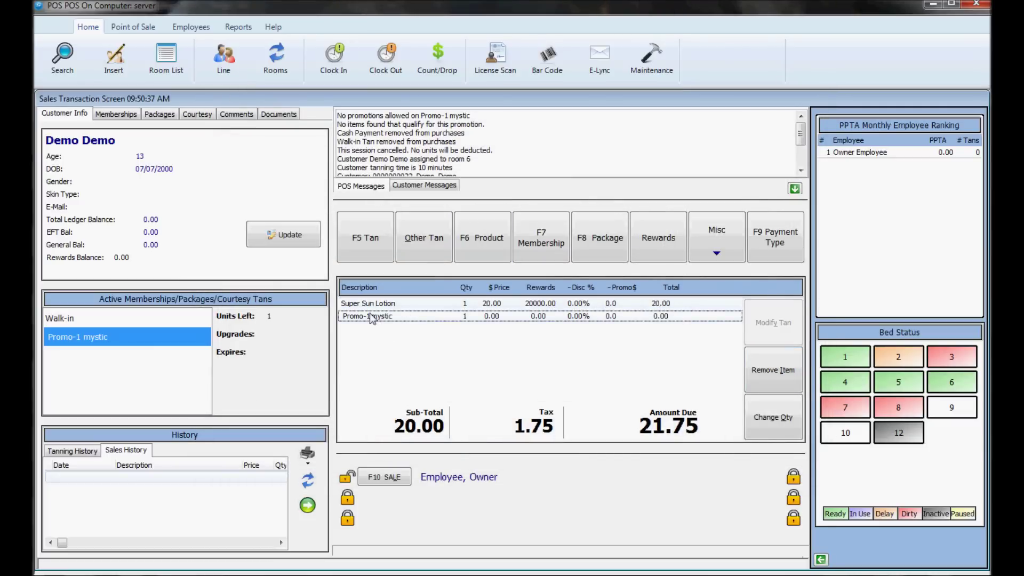
{"action": "left_click", "coordinate": [366, 308]}
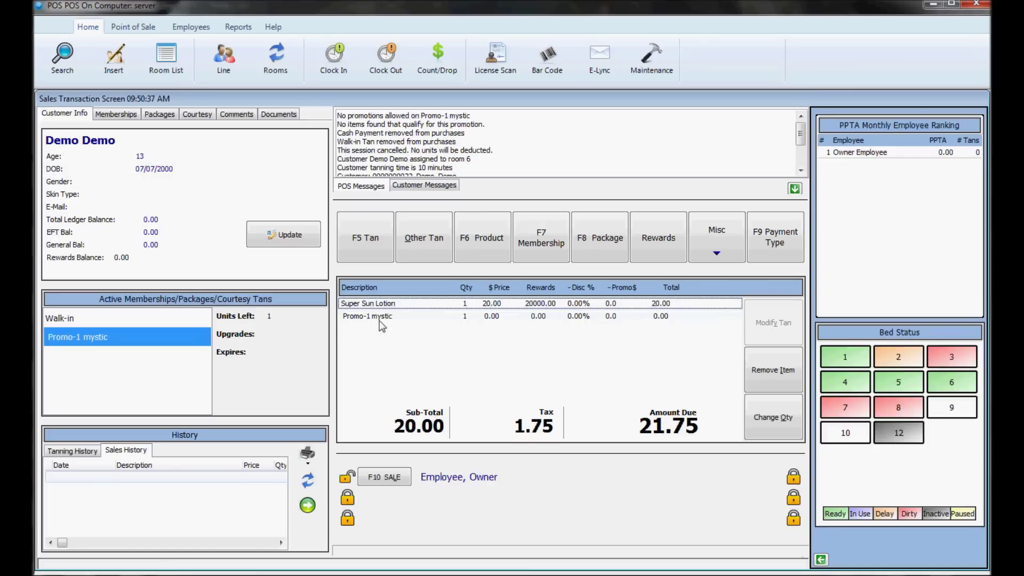
{"action": "left_click", "coordinate": [380, 315]}
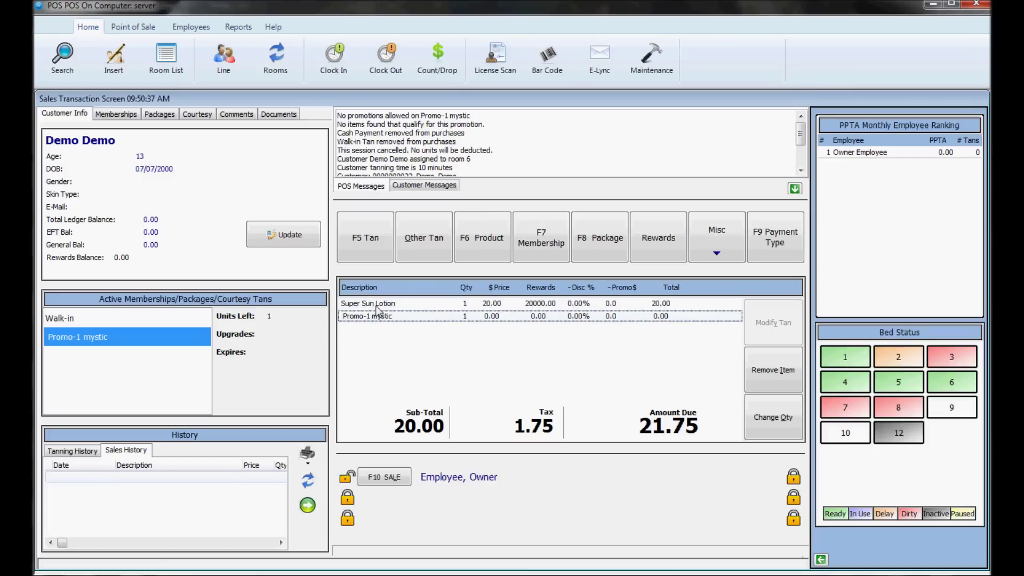
{"action": "left_click", "coordinate": [377, 305]}
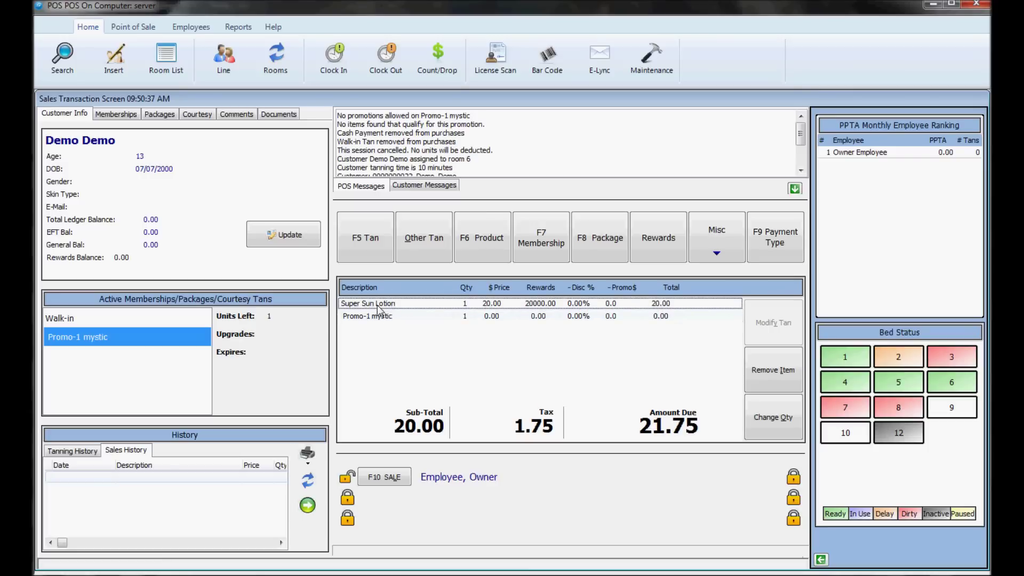
{"action": "left_click", "coordinate": [760, 371]}
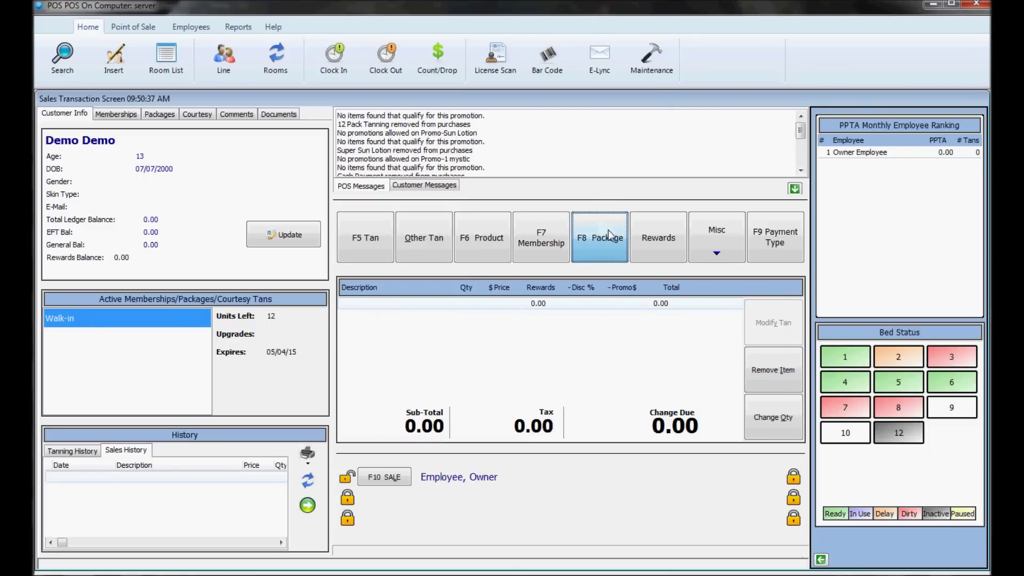
{"action": "left_click", "coordinate": [597, 241]}
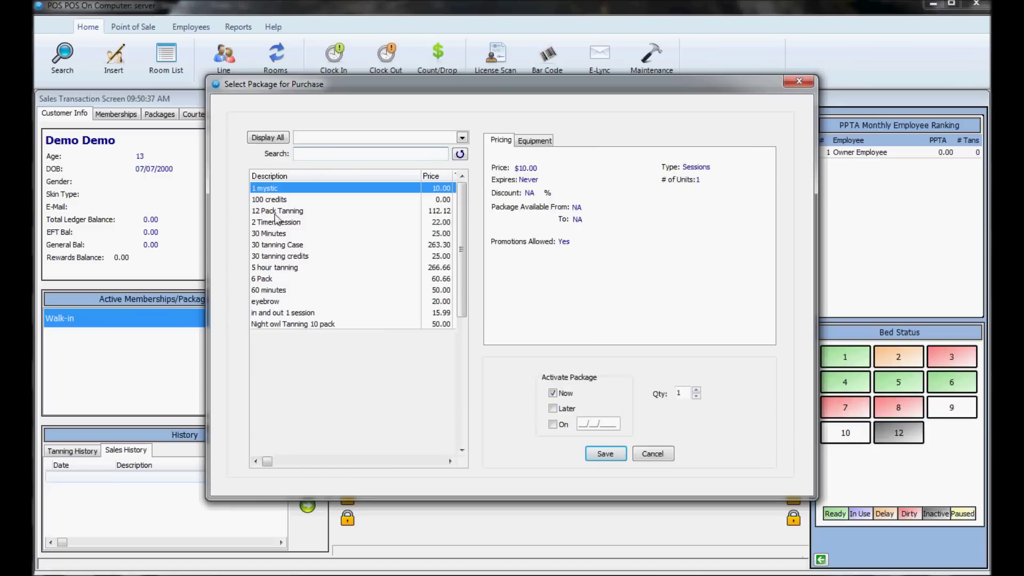
{"action": "left_click", "coordinate": [278, 211]}
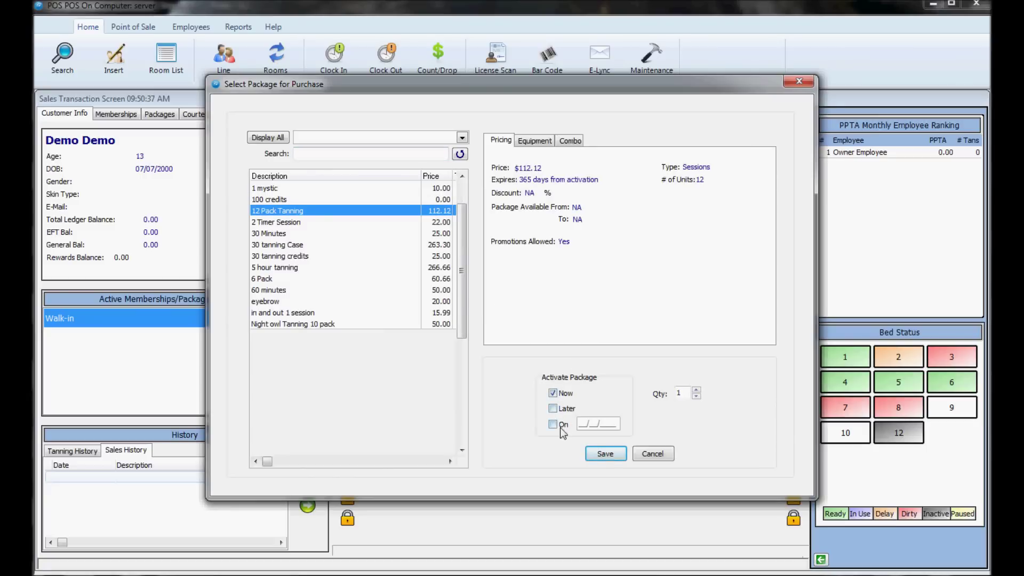
{"action": "left_click", "coordinate": [605, 453]}
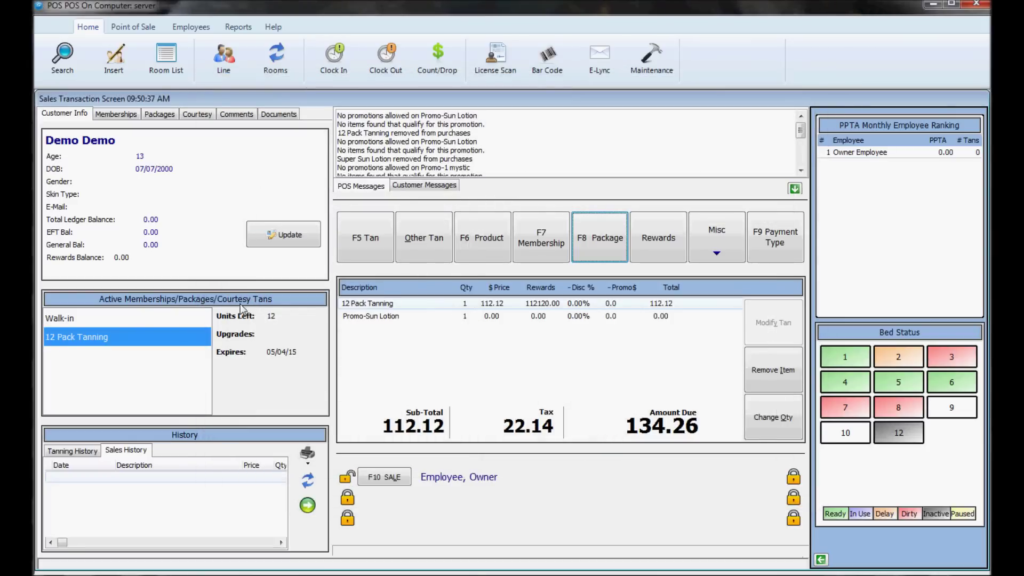
{"action": "left_click", "coordinate": [388, 238]}
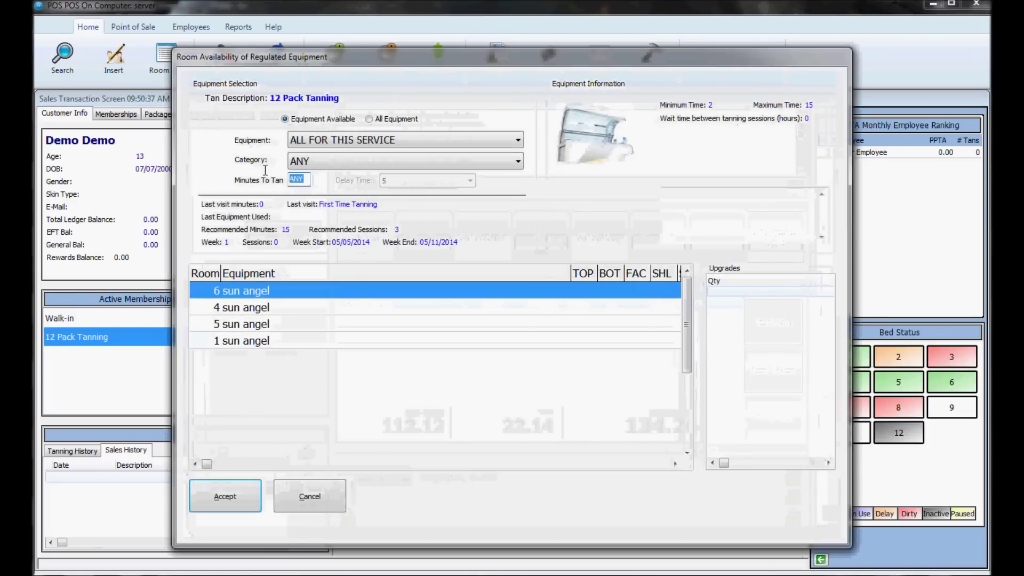
{"action": "type", "text": "10"}
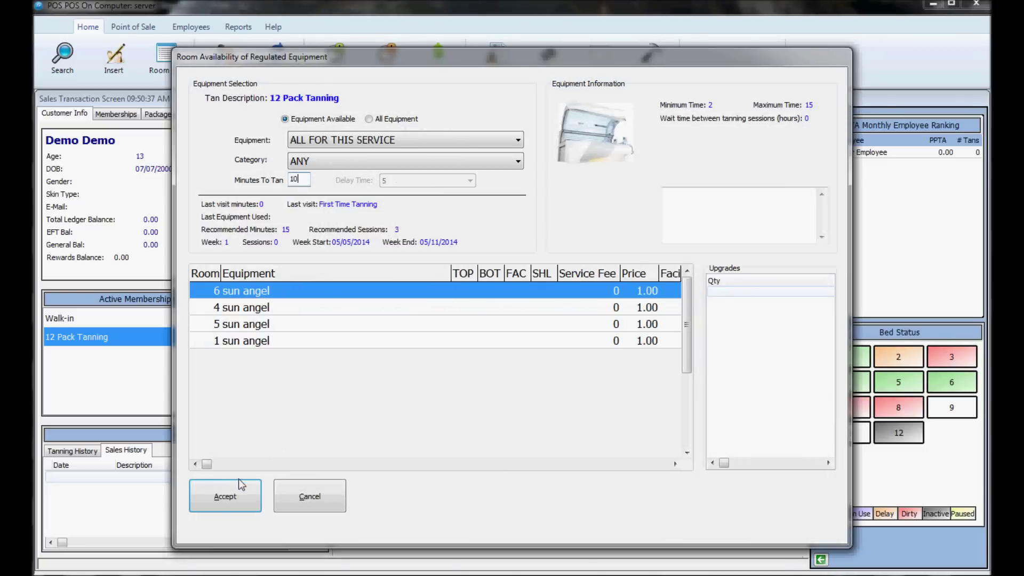
{"action": "left_click", "coordinate": [226, 488]}
{"action": "left_click", "coordinate": [509, 358]}
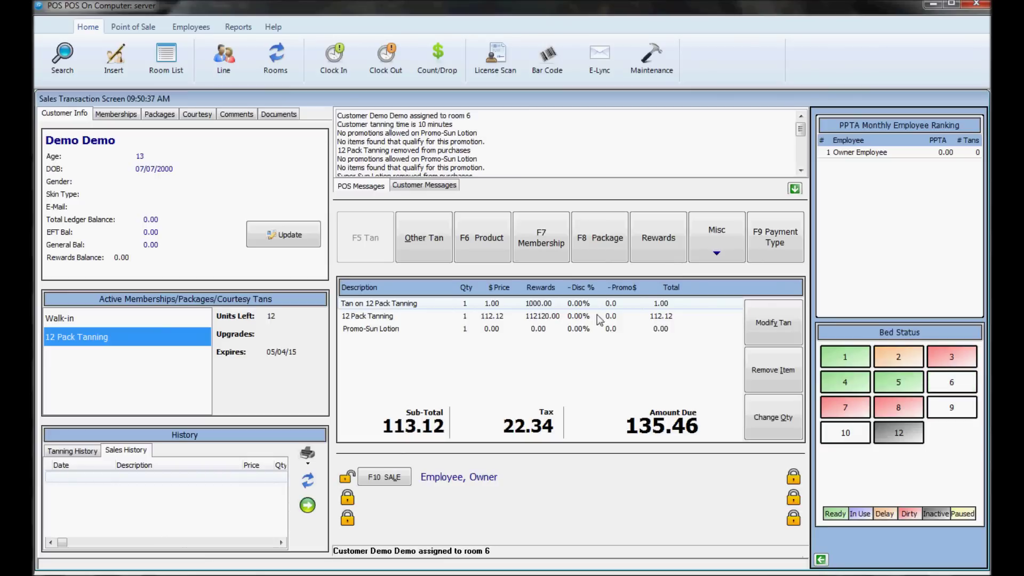
{"action": "left_click", "coordinate": [582, 302]}
{"action": "left_click", "coordinate": [782, 371]}
{"action": "left_click", "coordinate": [450, 302]}
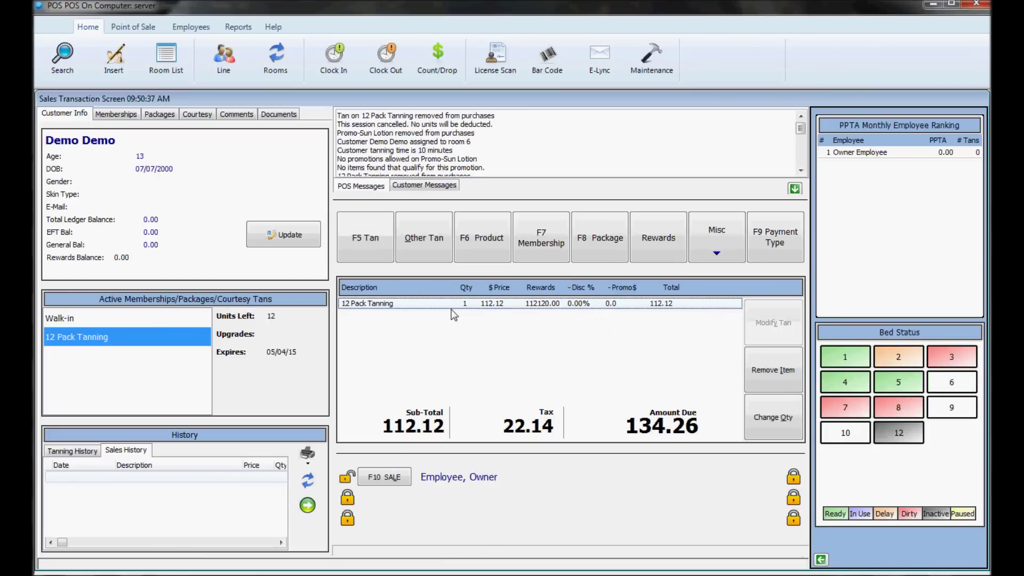
{"action": "left_click", "coordinate": [774, 379]}
{"action": "left_click", "coordinate": [511, 325]}
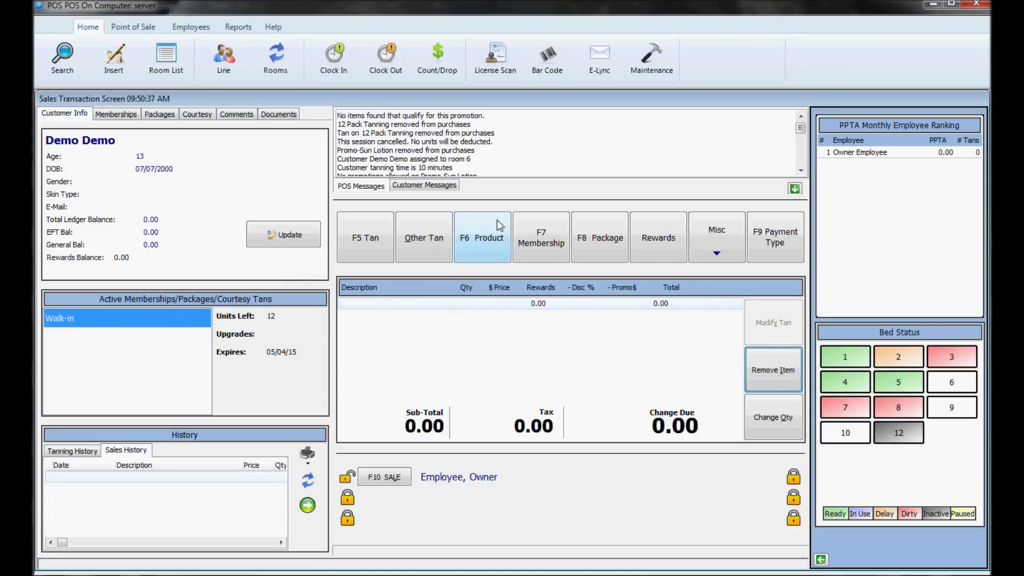
{"action": "left_click", "coordinate": [546, 240]}
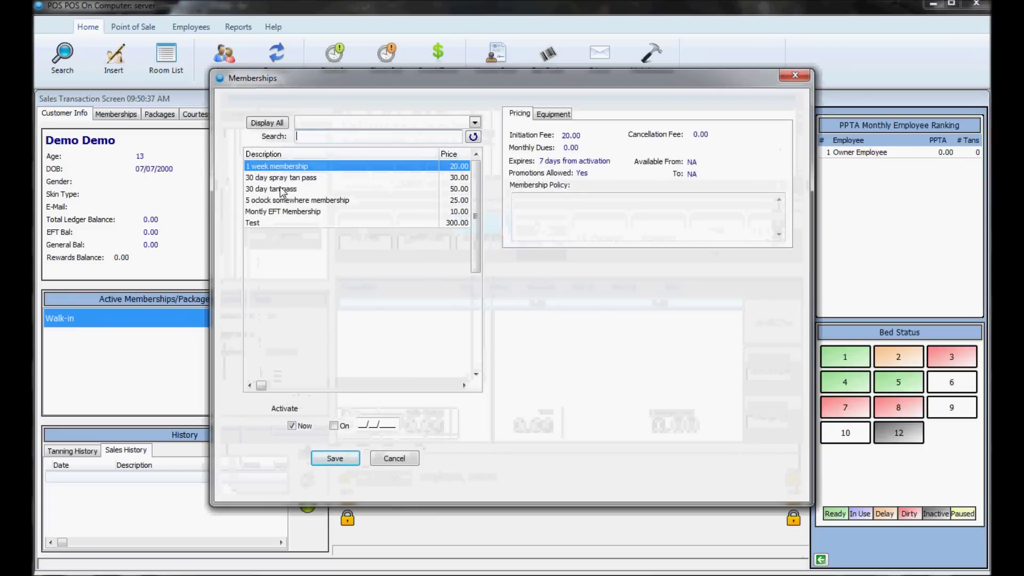
{"action": "left_click", "coordinate": [274, 181]}
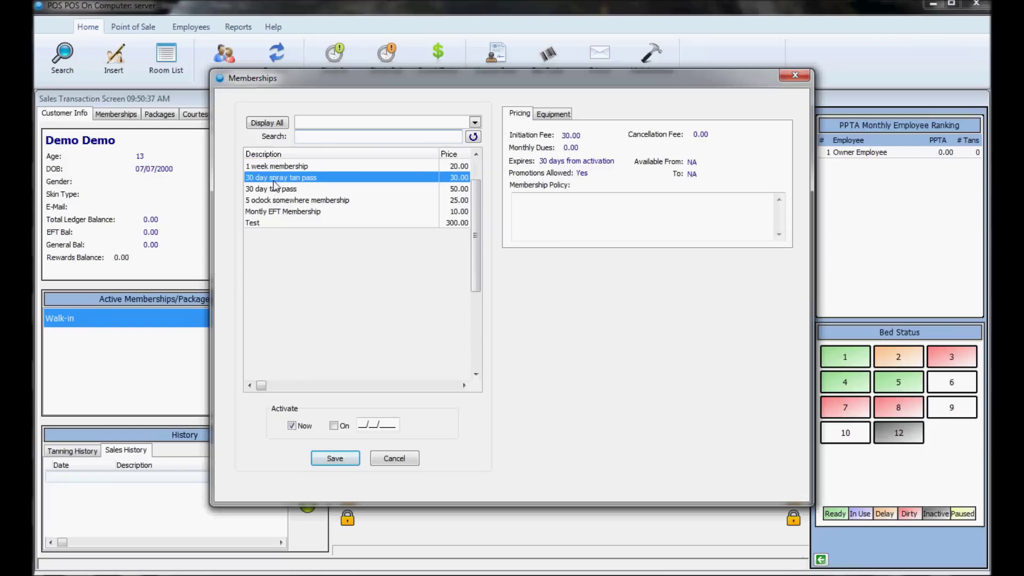
{"action": "left_click", "coordinate": [275, 188]}
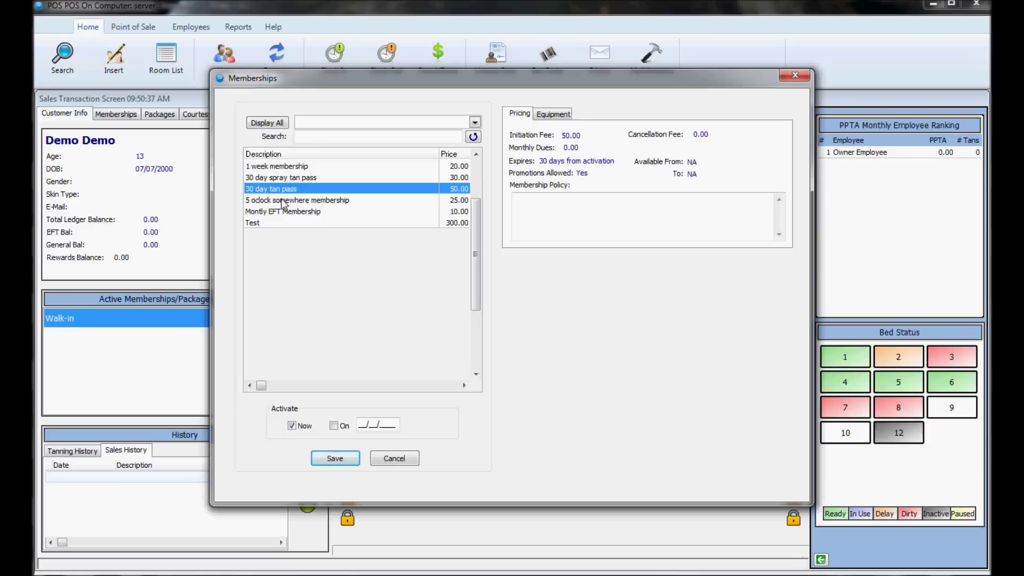
{"action": "left_click", "coordinate": [291, 212]}
{"action": "left_click", "coordinate": [591, 270]}
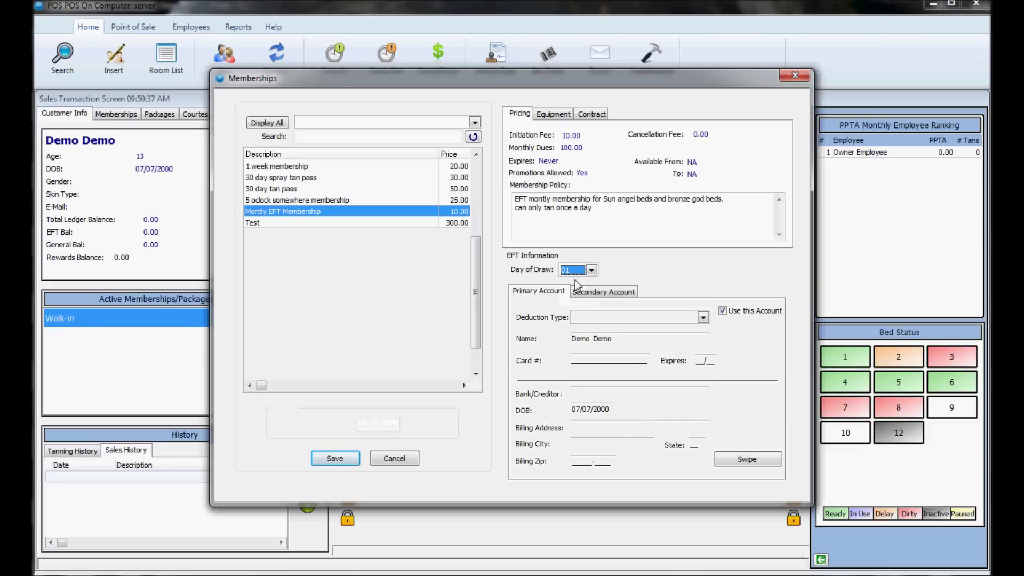
{"action": "left_click", "coordinate": [588, 319]}
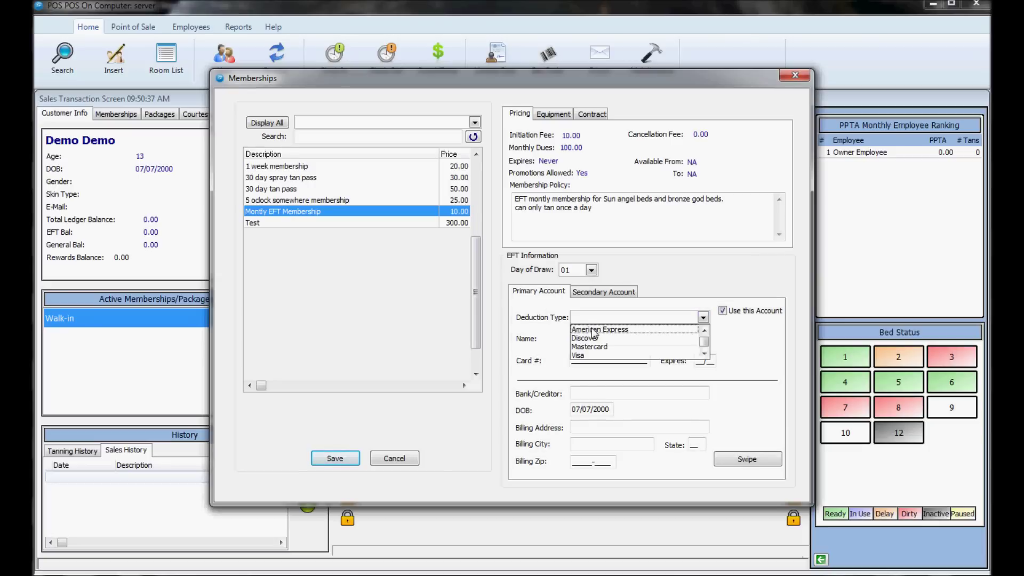
{"action": "left_click", "coordinate": [590, 356]}
{"action": "left_click", "coordinate": [590, 356]}
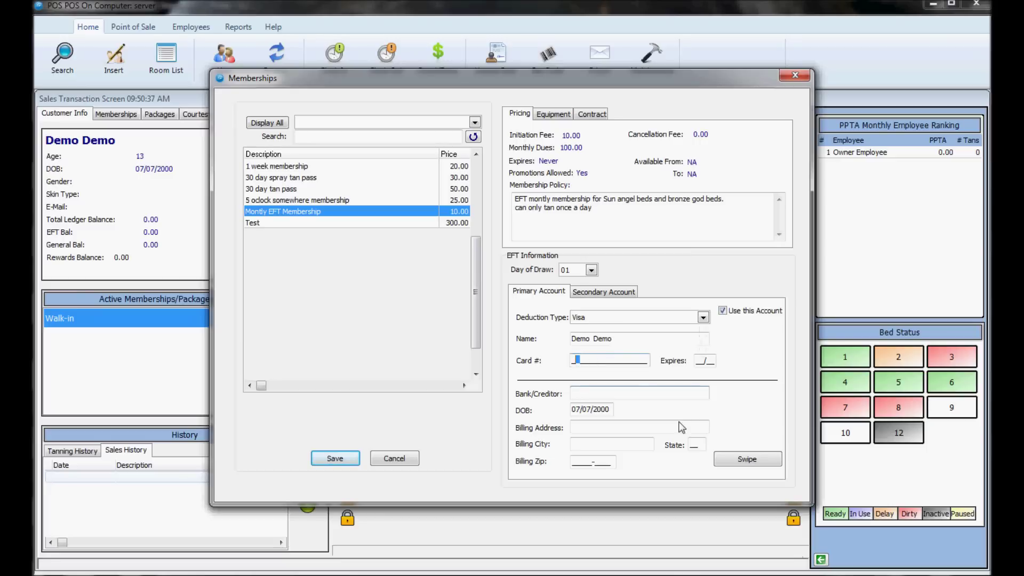
{"action": "left_click", "coordinate": [571, 361]}
Step: Close the memberships without saving and show the Misc sale options
{"action": "left_click", "coordinate": [795, 75]}
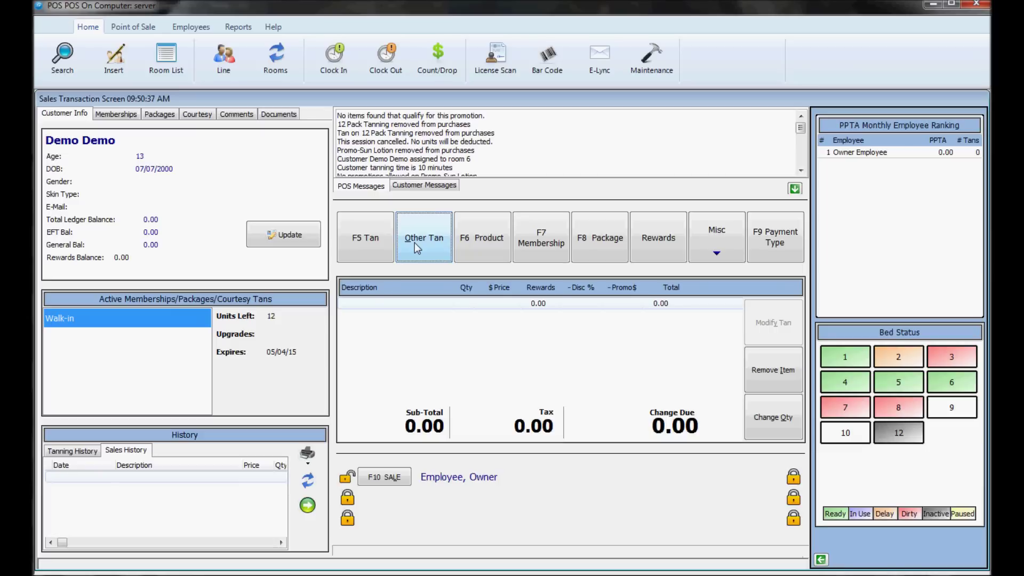
{"action": "left_click", "coordinate": [716, 253]}
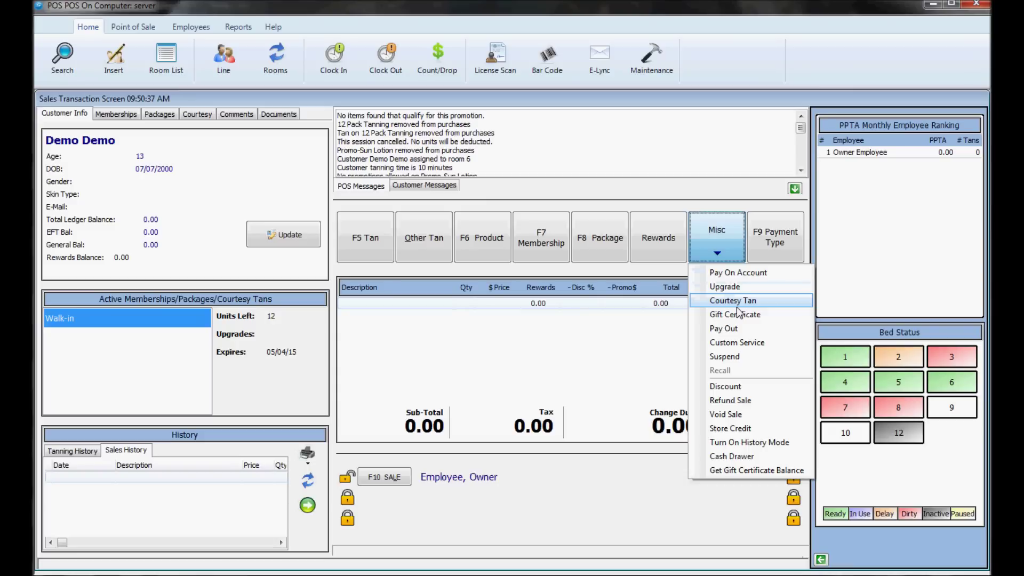
Step: Open Courtesy Tan with the password, try the equipment options, then cancel without saving
{"action": "left_click", "coordinate": [733, 301]}
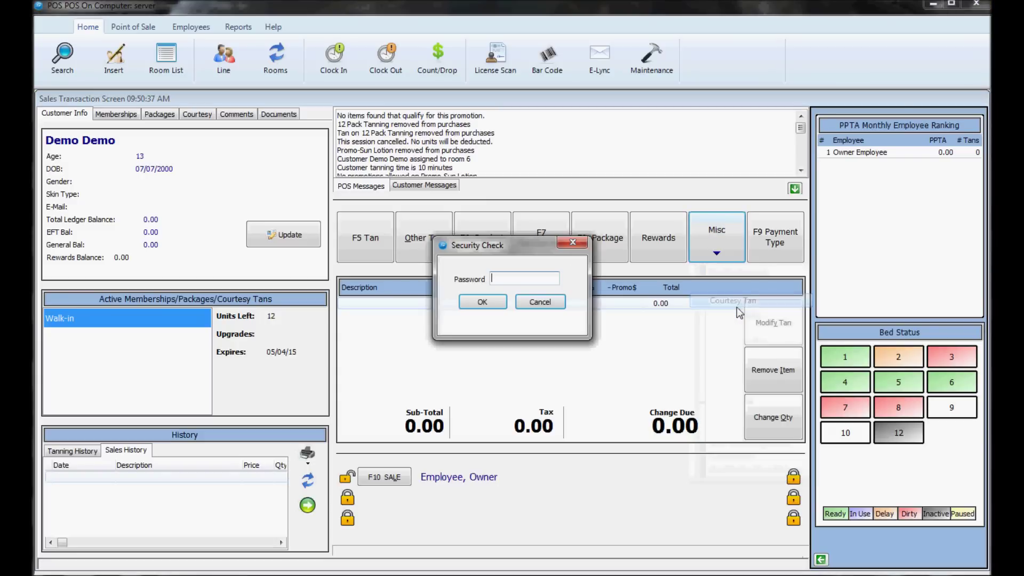
{"action": "type", "text": "•••••••"}
{"action": "key", "text": "Return"}
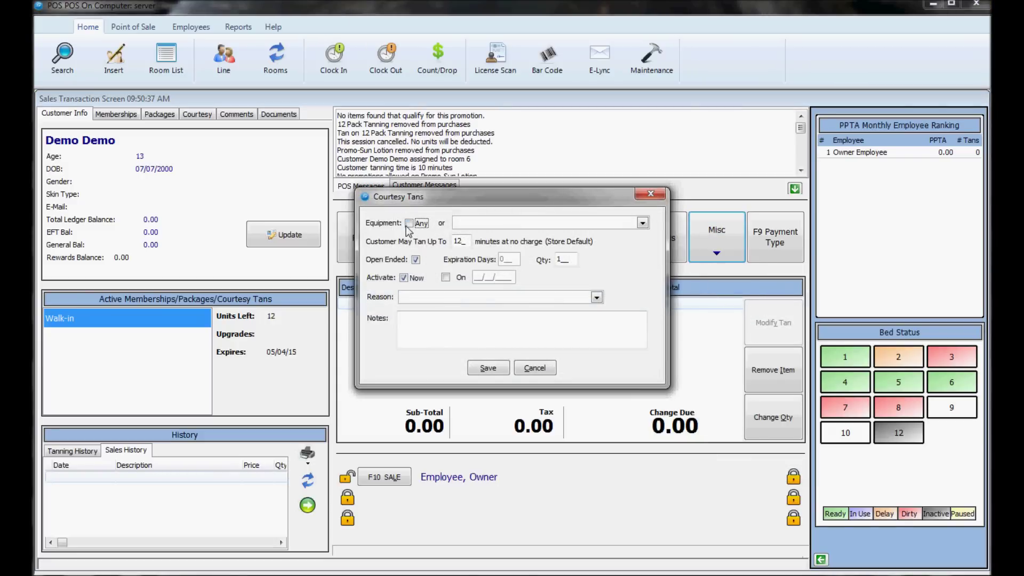
{"action": "left_click", "coordinate": [409, 223]}
{"action": "left_click", "coordinate": [409, 223]}
{"action": "left_click", "coordinate": [475, 224]}
{"action": "left_click", "coordinate": [474, 226]}
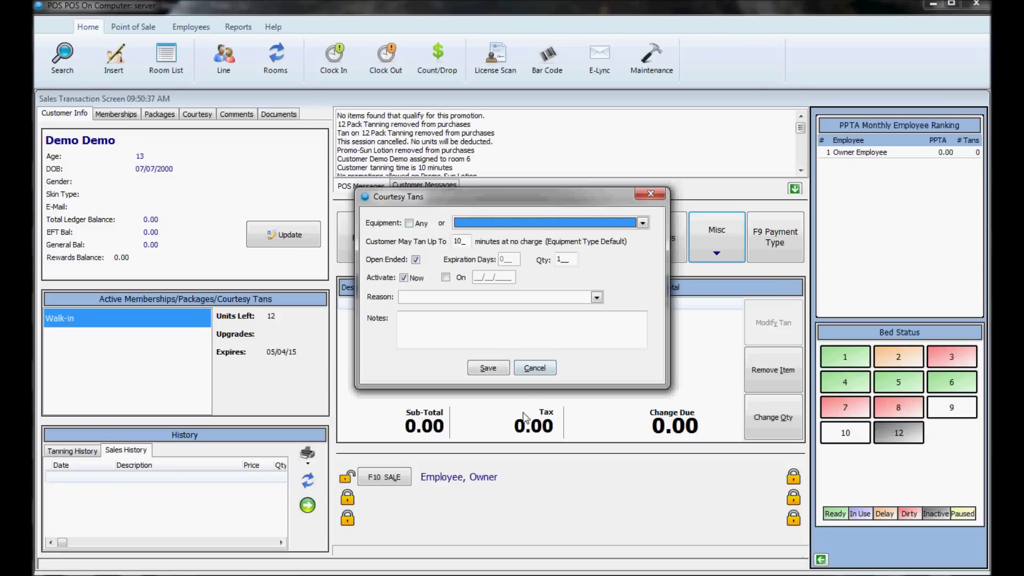
{"action": "left_click", "coordinate": [535, 371]}
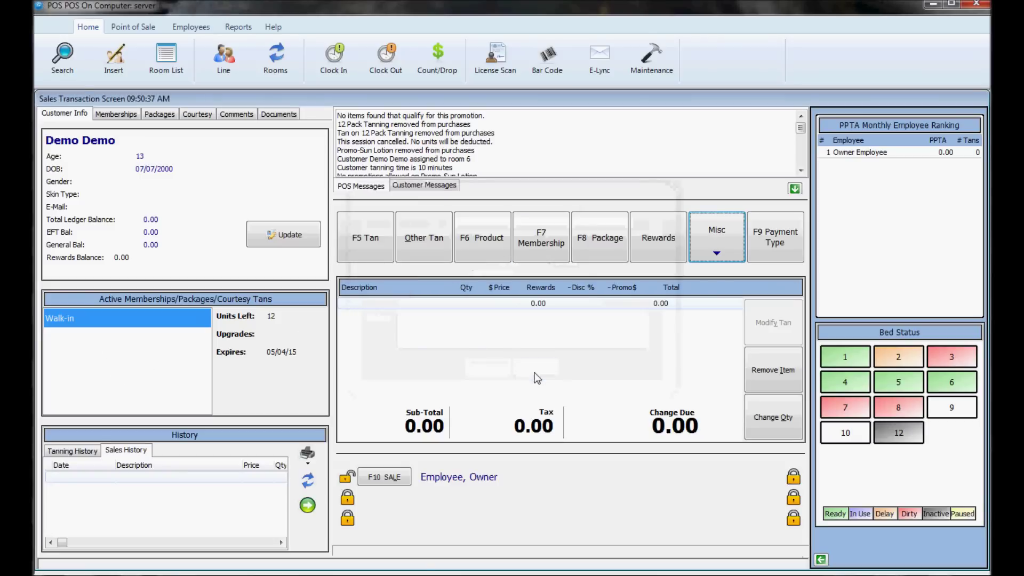
{"action": "left_click", "coordinate": [696, 251]}
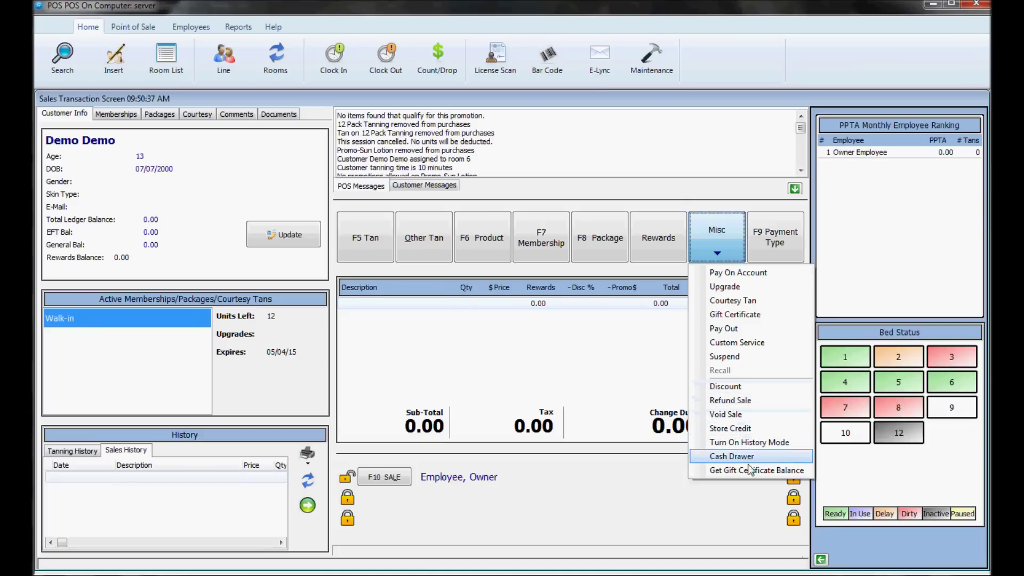
{"action": "left_click", "coordinate": [726, 237]}
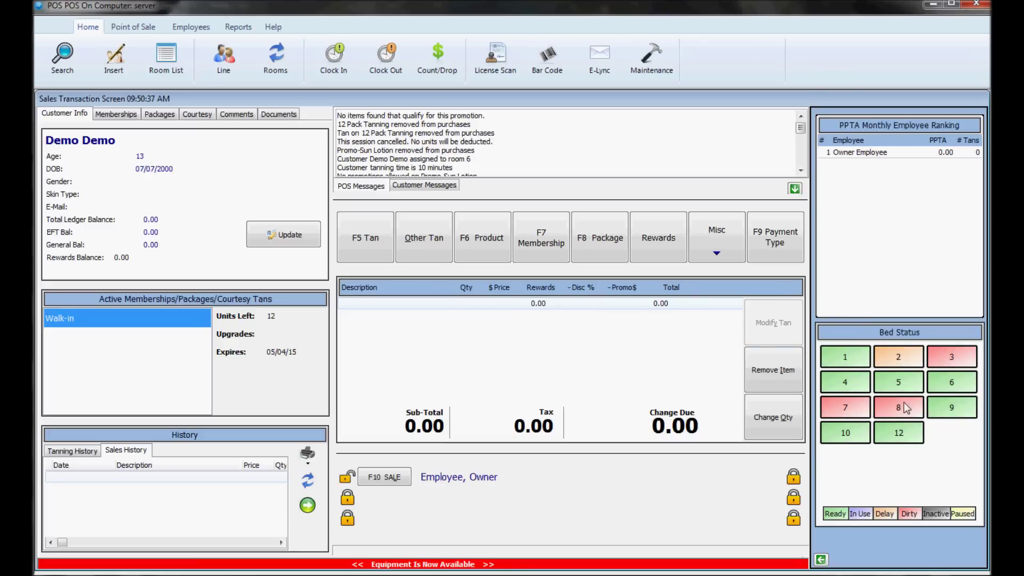
{"action": "left_click", "coordinate": [229, 60]}
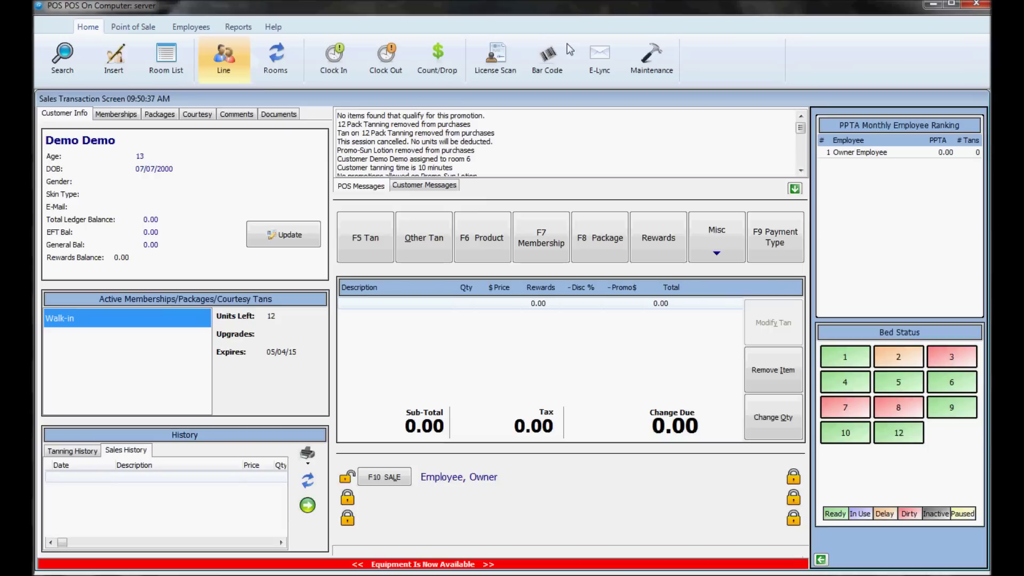
Step: Cycle room 8's status to available via Maintenance after the password check
{"action": "left_click", "coordinate": [906, 407]}
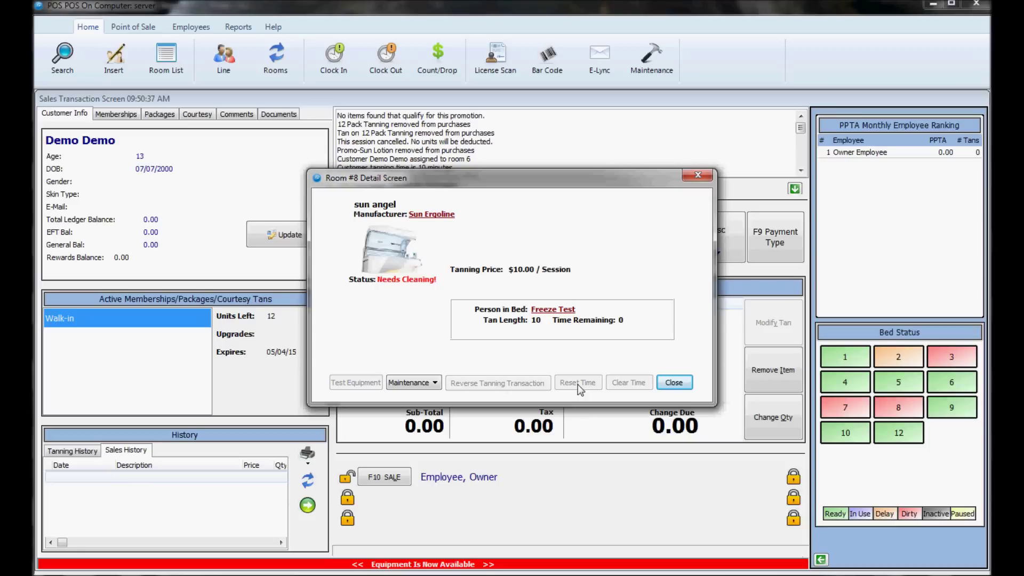
{"action": "left_click", "coordinate": [408, 384]}
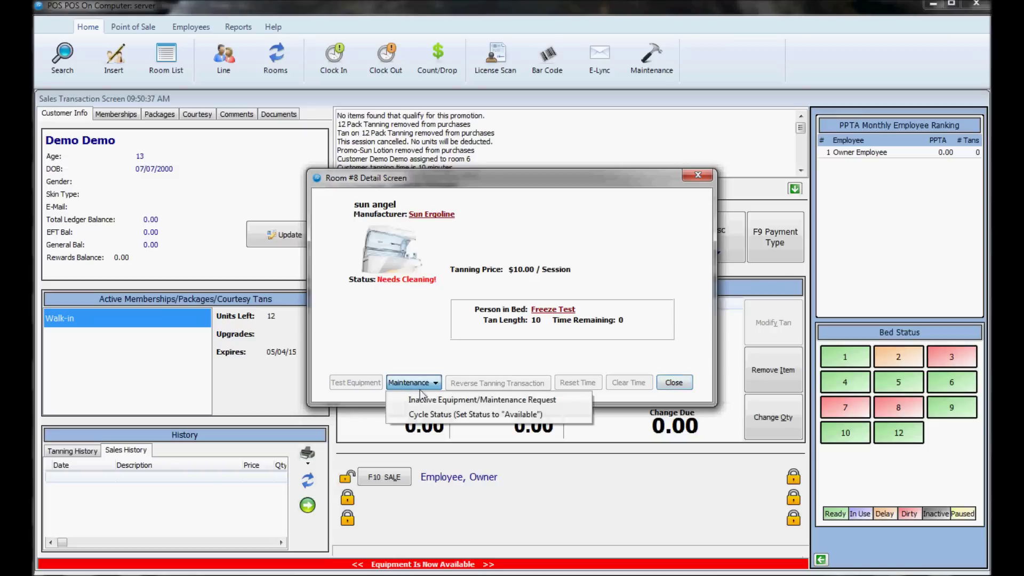
{"action": "left_click", "coordinate": [431, 414]}
{"action": "type", "text": "*********"}
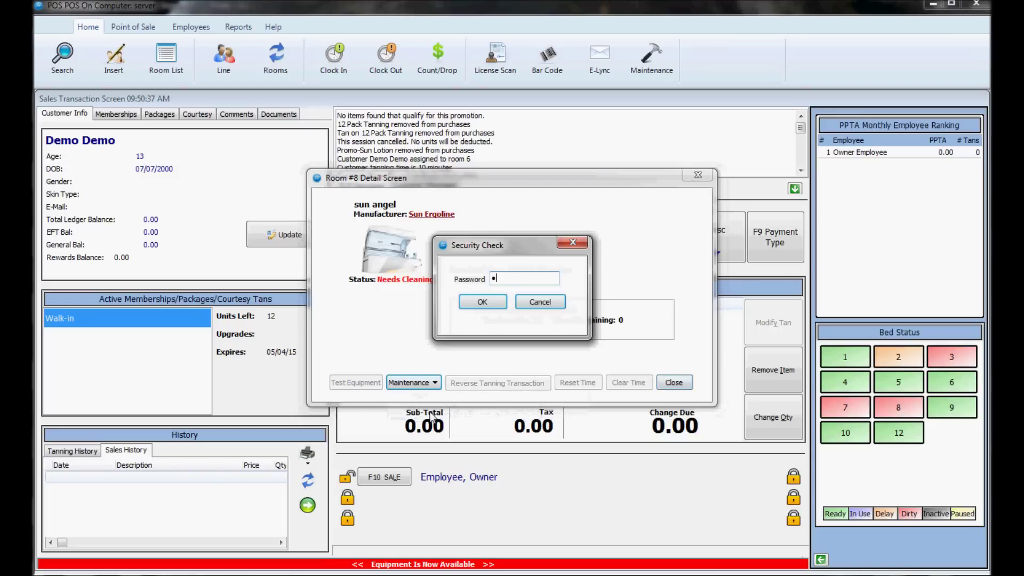
{"action": "key", "text": "Return"}
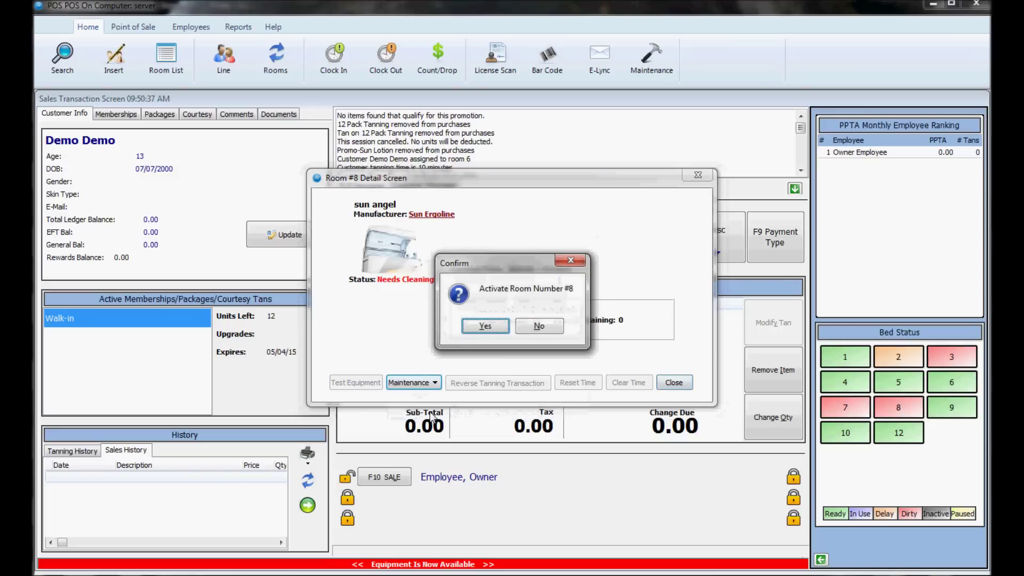
{"action": "key", "text": "Return"}
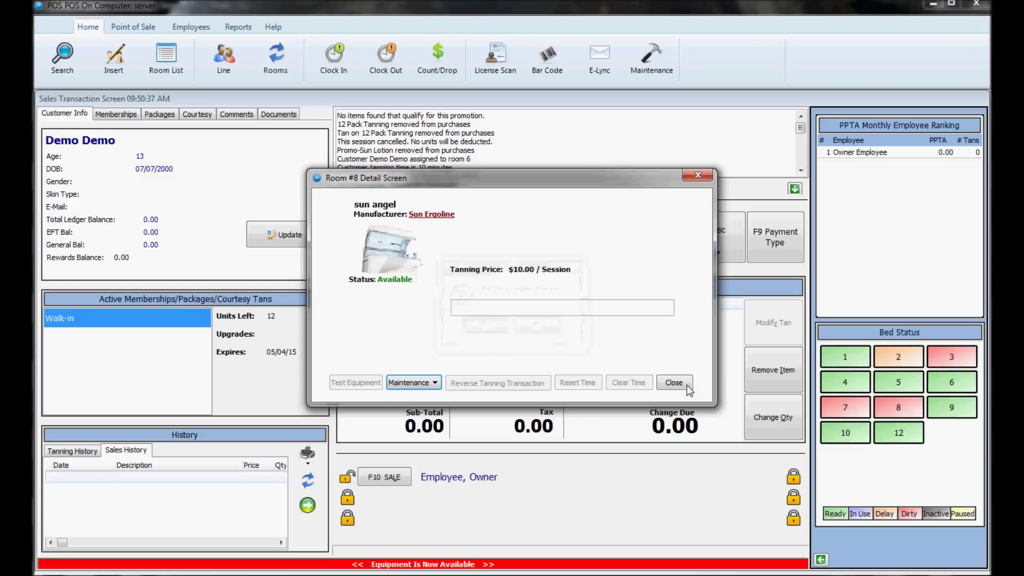
{"action": "left_click", "coordinate": [682, 383]}
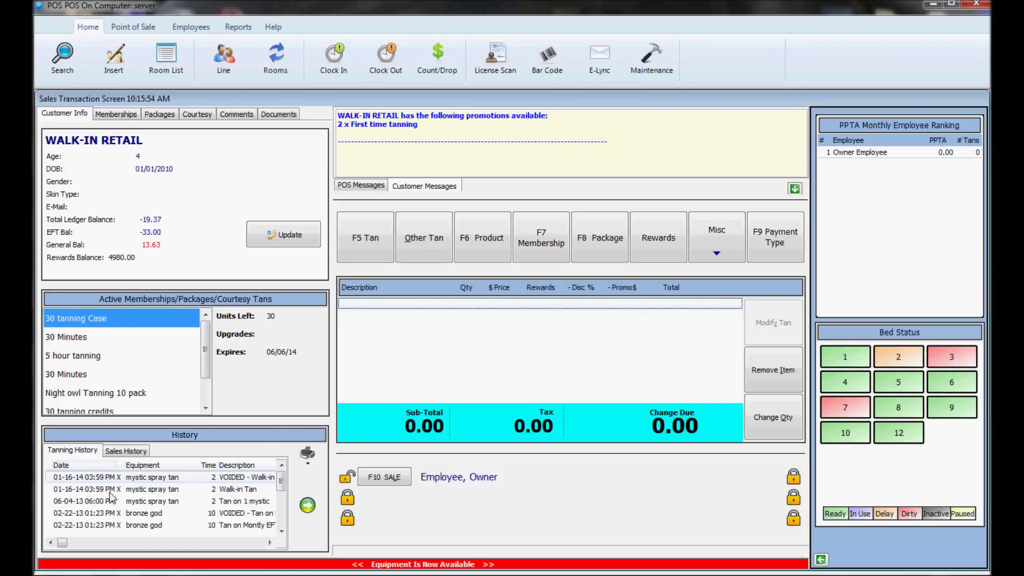
Step: Review sales and tanning history and each active package, then open the Memberships tab
{"action": "left_click", "coordinate": [120, 451]}
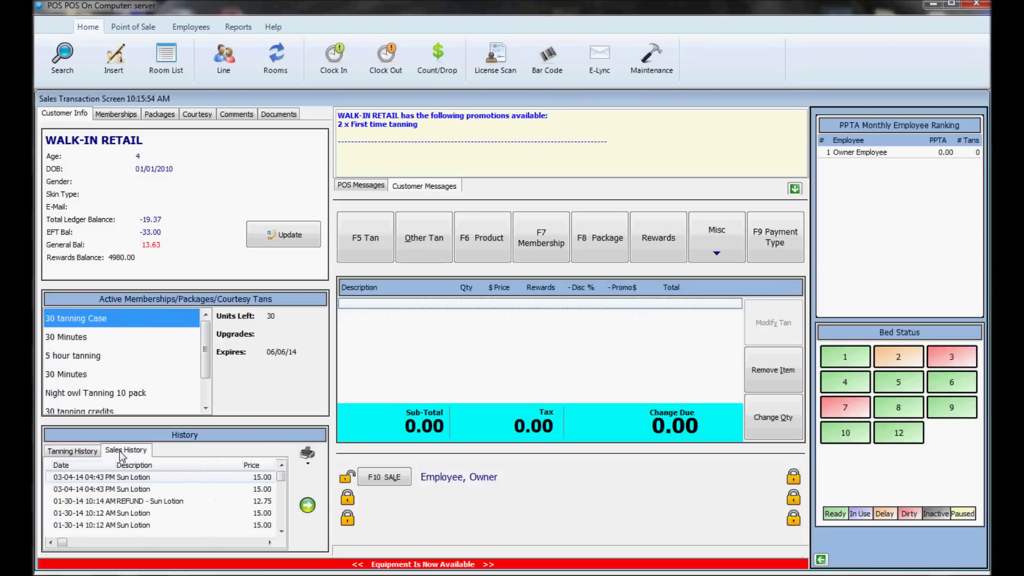
{"action": "left_click", "coordinate": [83, 451]}
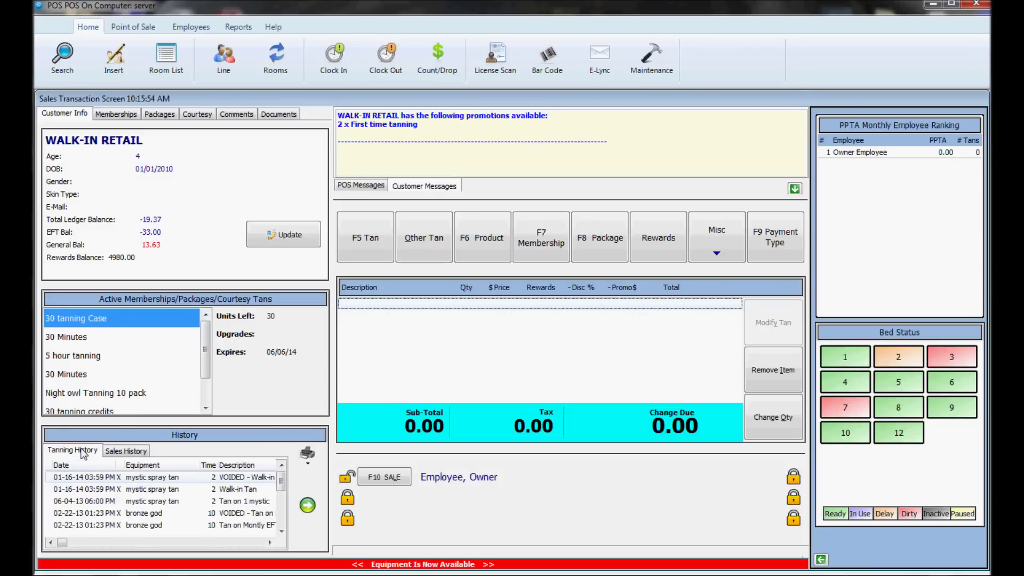
{"action": "left_click", "coordinate": [88, 340]}
{"action": "left_click", "coordinate": [85, 358]}
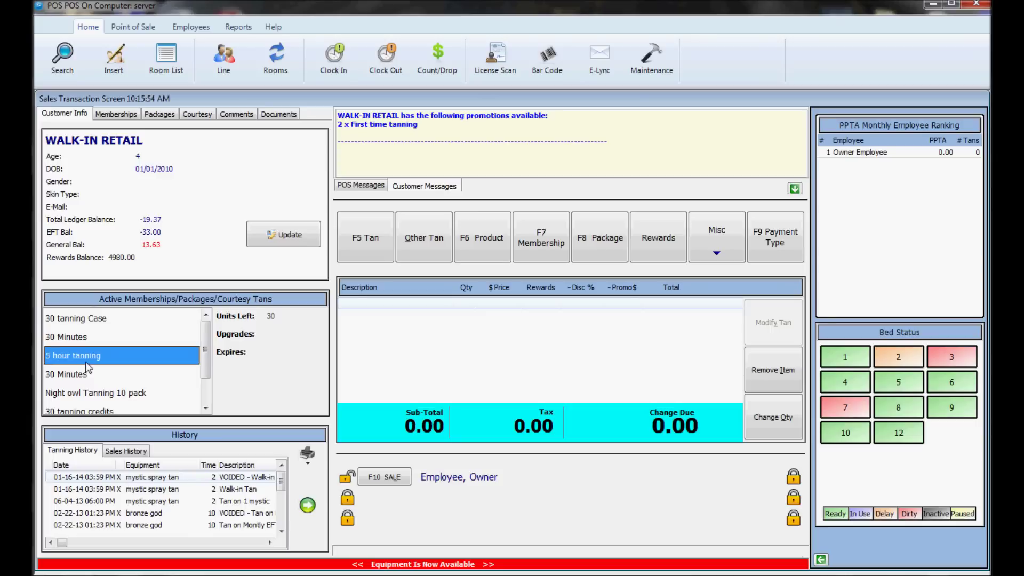
{"action": "left_click", "coordinate": [85, 375]}
{"action": "left_click", "coordinate": [86, 393]}
{"action": "left_click", "coordinate": [86, 410]}
{"action": "left_click", "coordinate": [83, 378]}
{"action": "scroll", "coordinate": [82, 378], "scroll_direction": "up", "scroll_amount": 1}
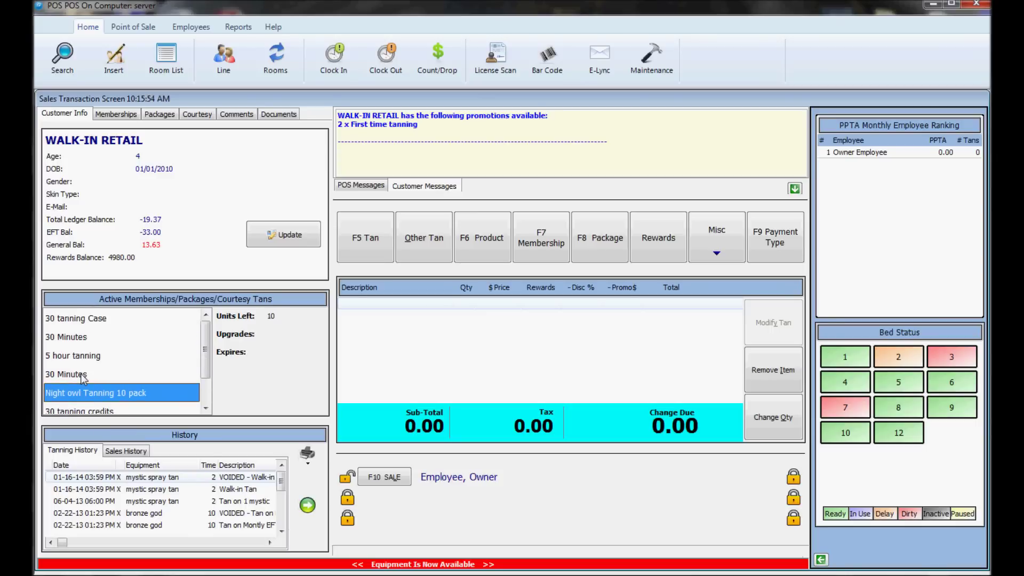
{"action": "left_click", "coordinate": [85, 323]}
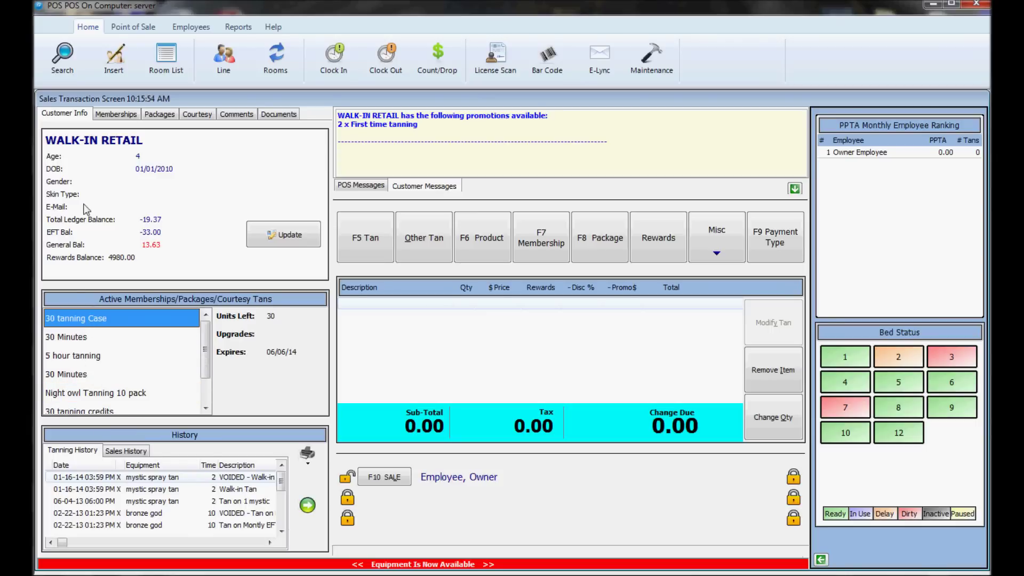
{"action": "left_click", "coordinate": [115, 114]}
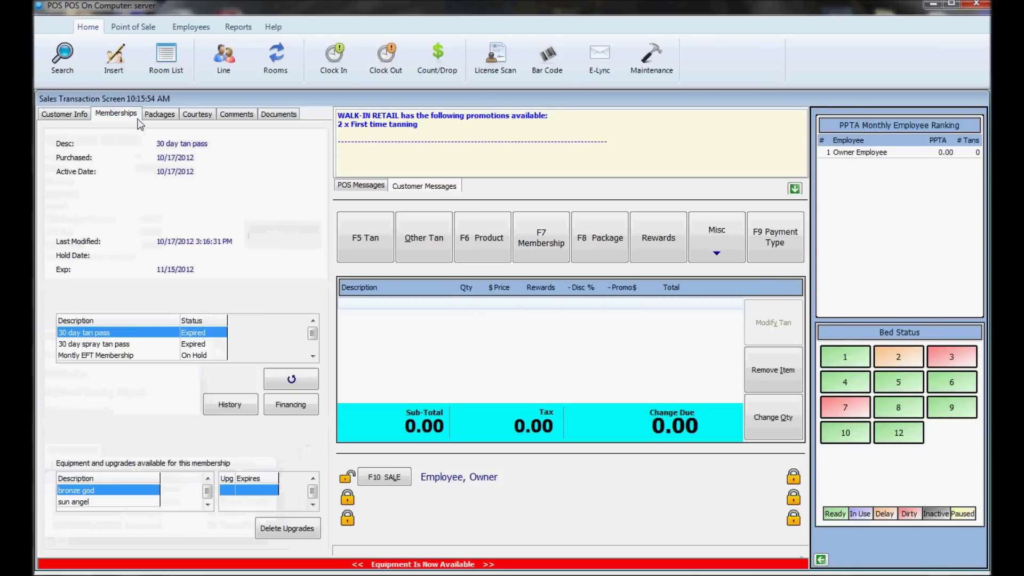
Step: View the Montly EFT Membership, 30 day spray tan pass and 30 day tan pass details
{"action": "left_click", "coordinate": [81, 355]}
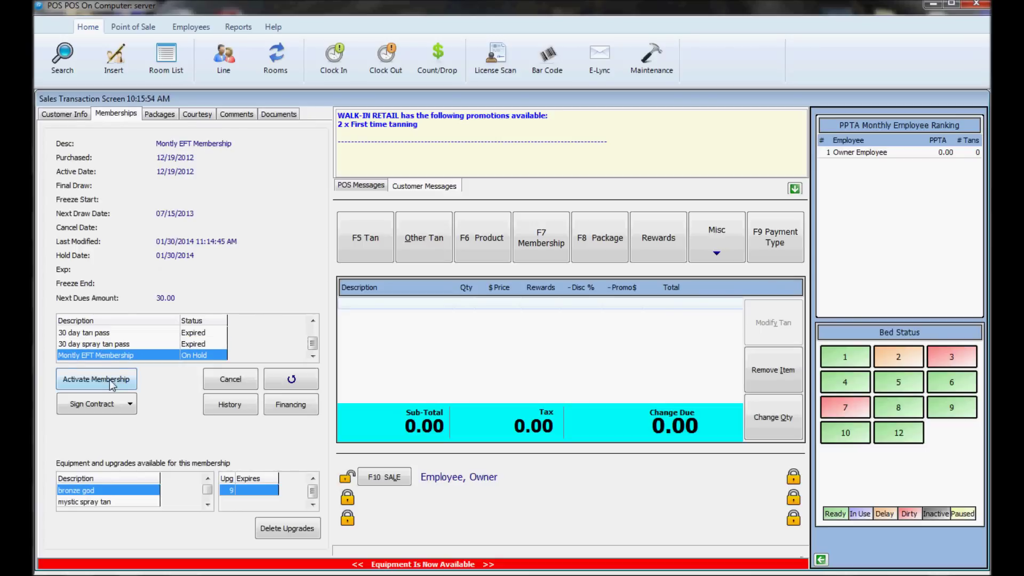
{"action": "left_click", "coordinate": [114, 345]}
{"action": "left_click", "coordinate": [112, 335]}
Step: Try sharing the 30 tanning credits package, searching last name 'test', then close without linking
{"action": "left_click", "coordinate": [160, 114]}
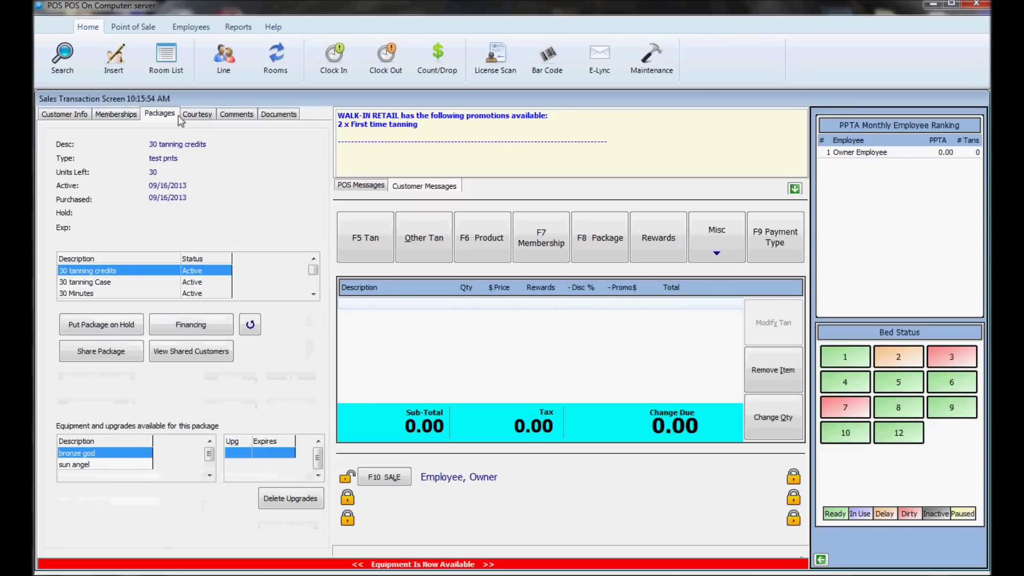
{"action": "left_click", "coordinate": [122, 351]}
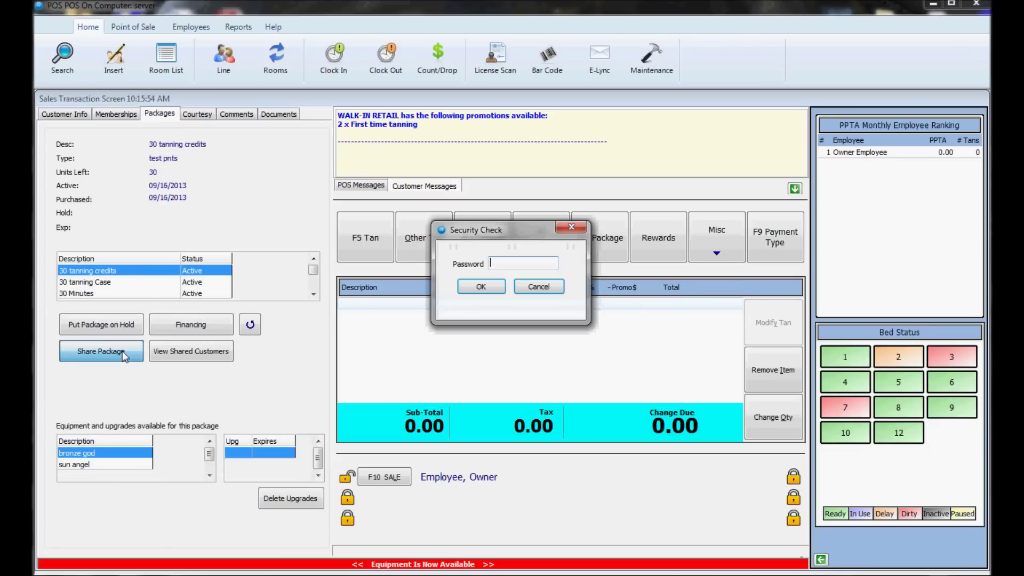
{"action": "type", "text": "**********"}
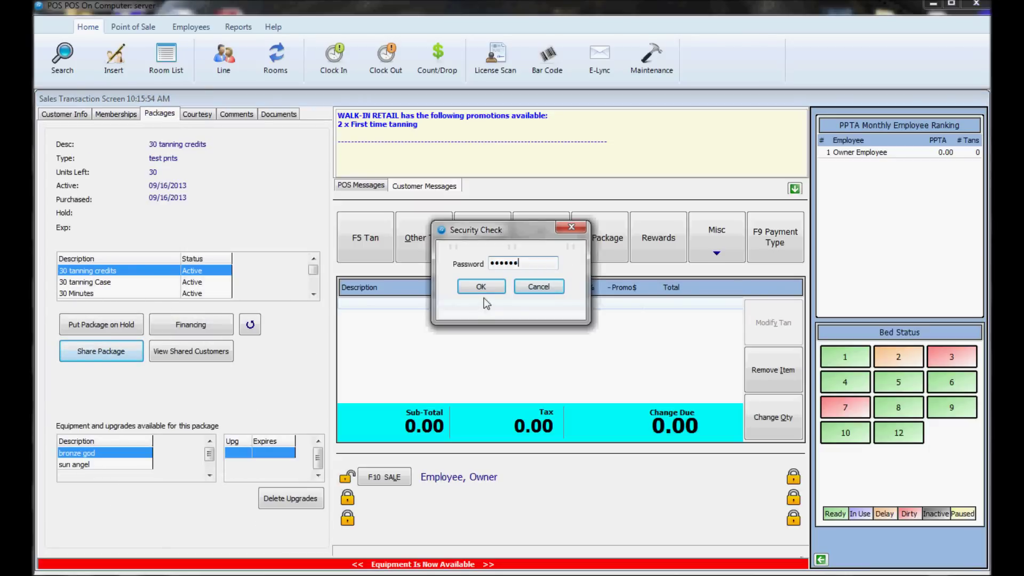
{"action": "key", "text": "Return"}
{"action": "type", "text": "test"}
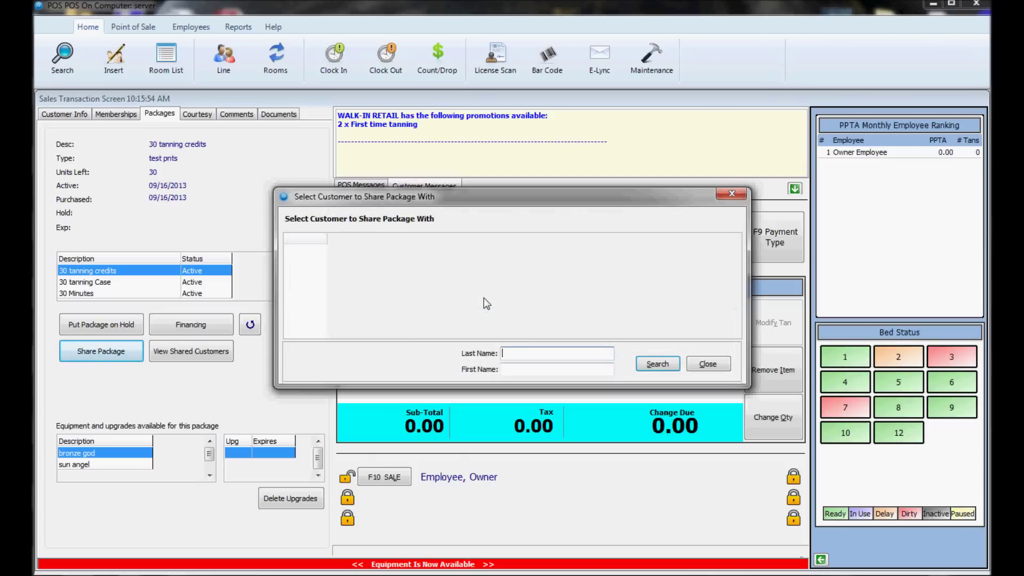
{"action": "key", "text": "Return"}
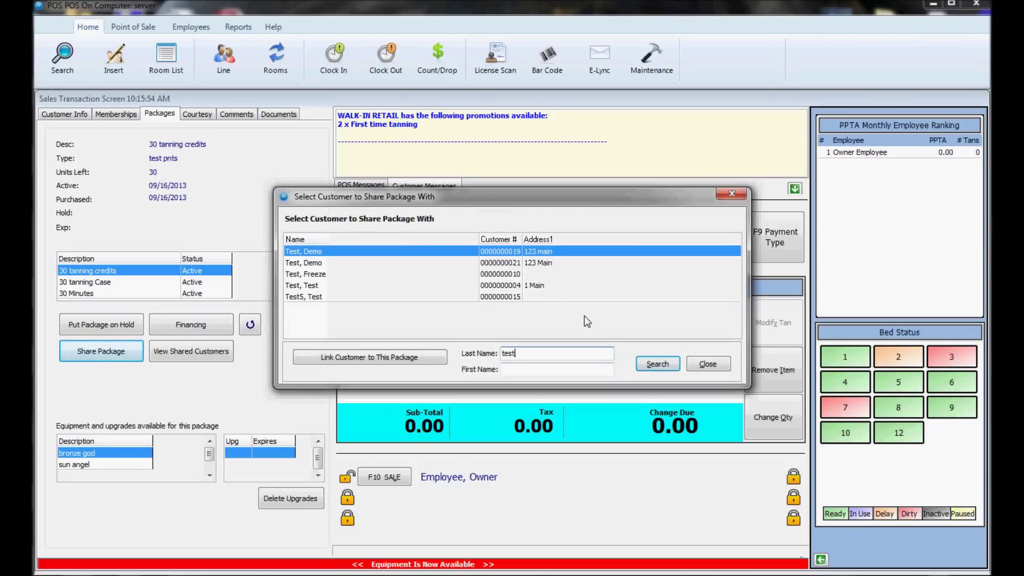
{"action": "left_click", "coordinate": [690, 365]}
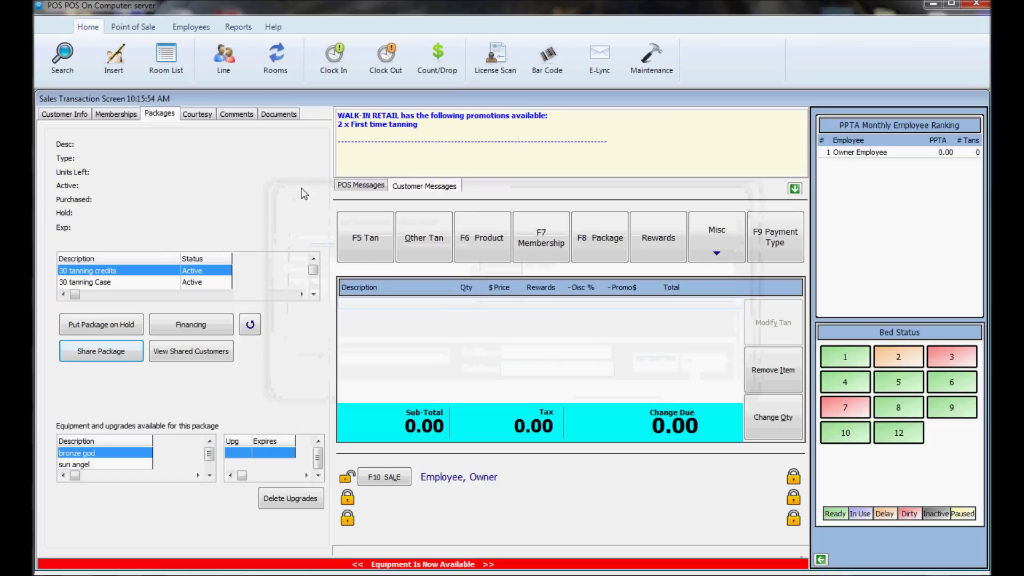
Step: Browse the Courtesy, Comments and Documents tabs, then return to Customer Info
{"action": "left_click", "coordinate": [198, 114]}
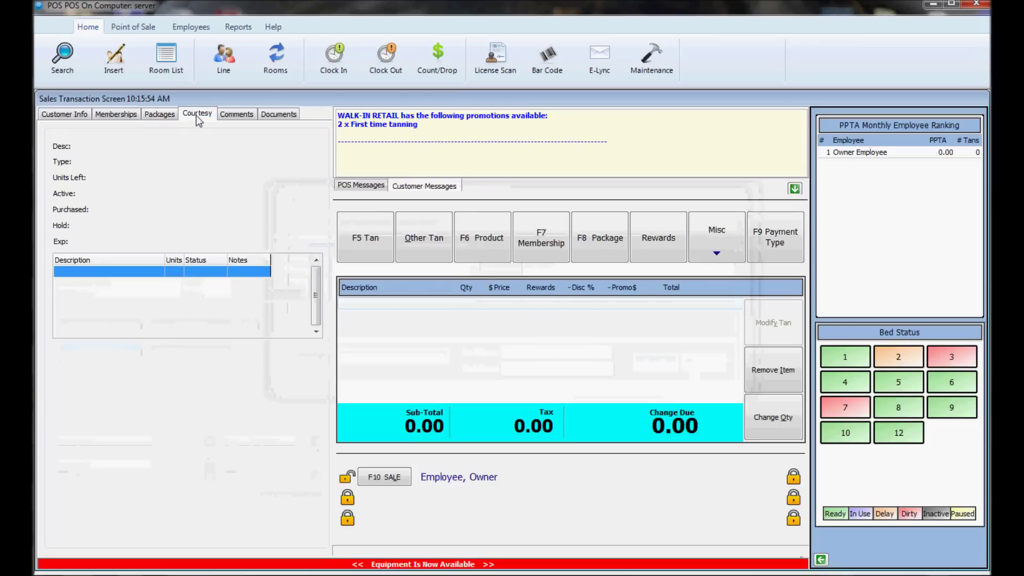
{"action": "left_click", "coordinate": [242, 116]}
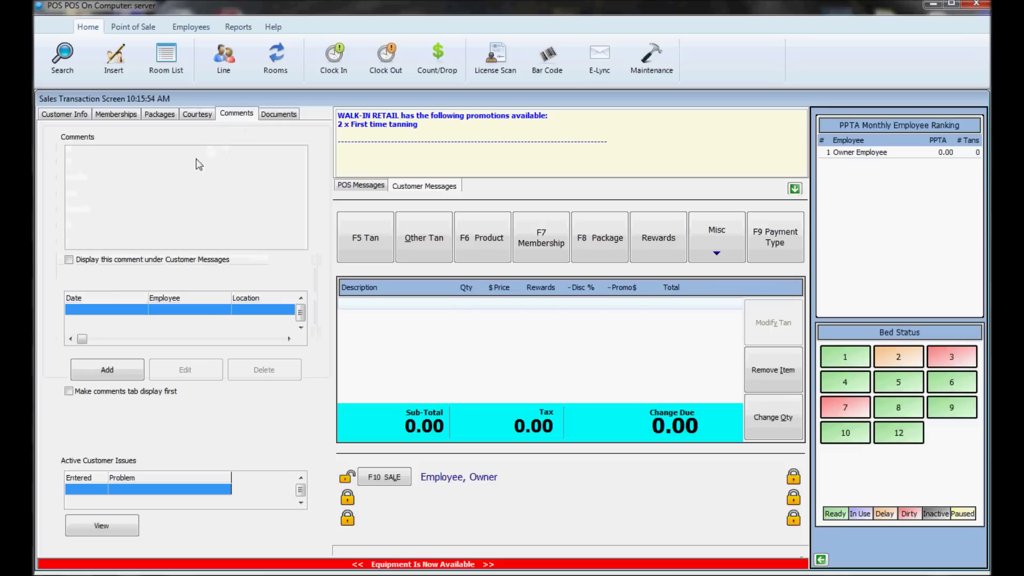
{"action": "left_click", "coordinate": [292, 116]}
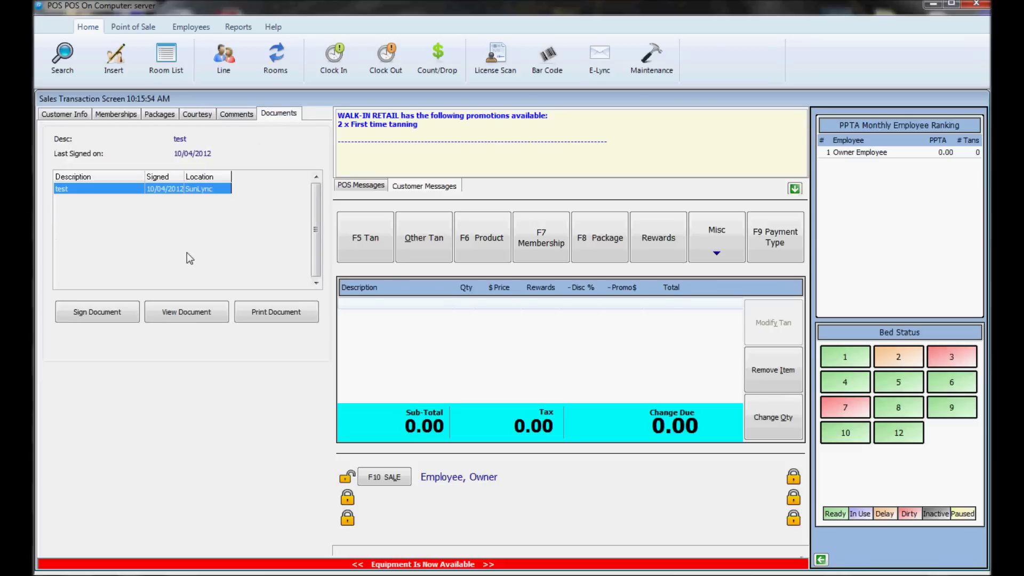
{"action": "left_click", "coordinate": [60, 115]}
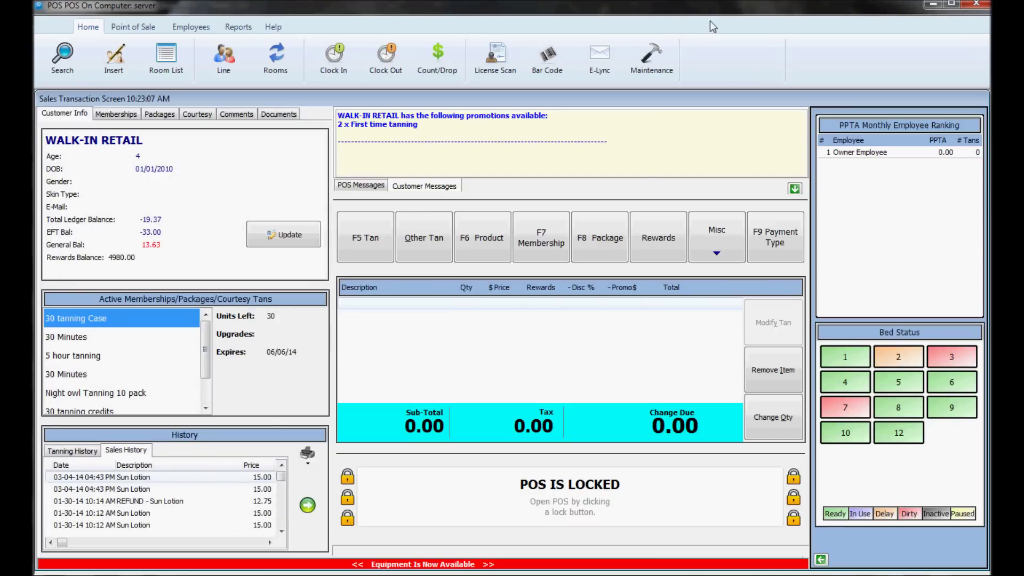
Step: Enter the security password to open the walk-in customer's record and view its Visa EFT information
{"action": "left_click", "coordinate": [302, 239]}
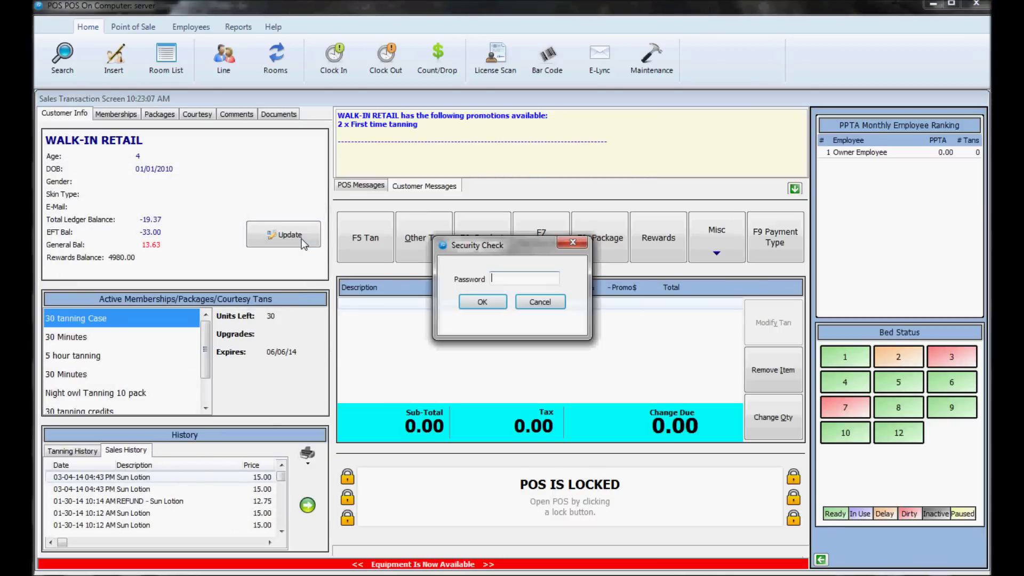
{"action": "type", "text": "**********"}
{"action": "key", "text": "Return"}
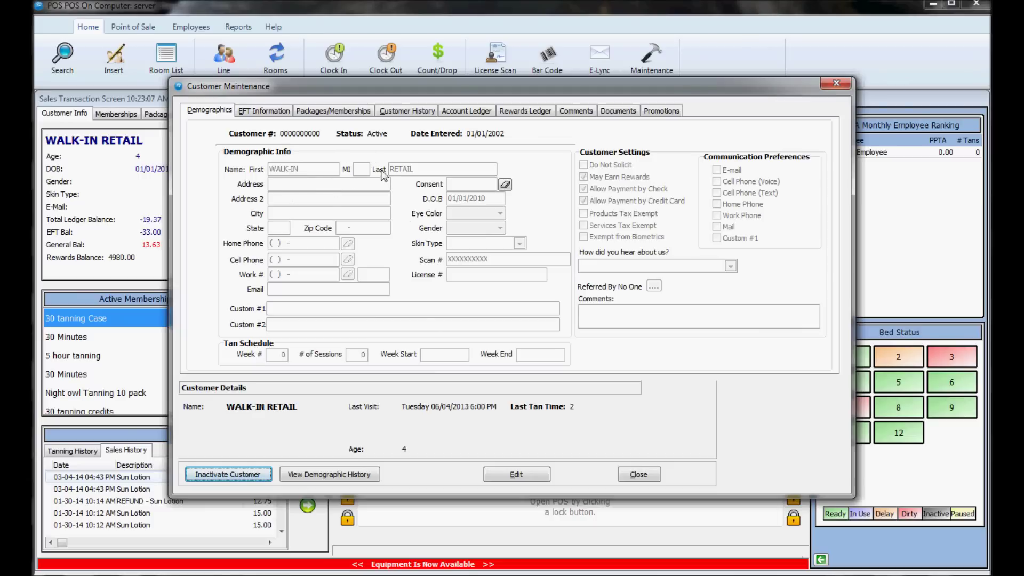
{"action": "left_click", "coordinate": [269, 112]}
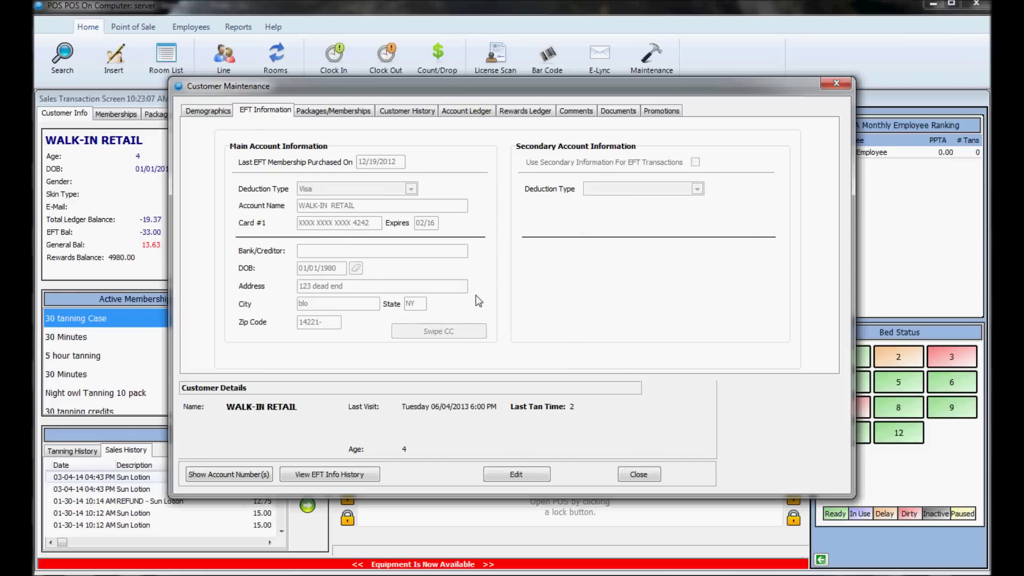
Step: Review the customer's pre-paid packages, switching between the Memberships and Packages lists
{"action": "left_click", "coordinate": [325, 111]}
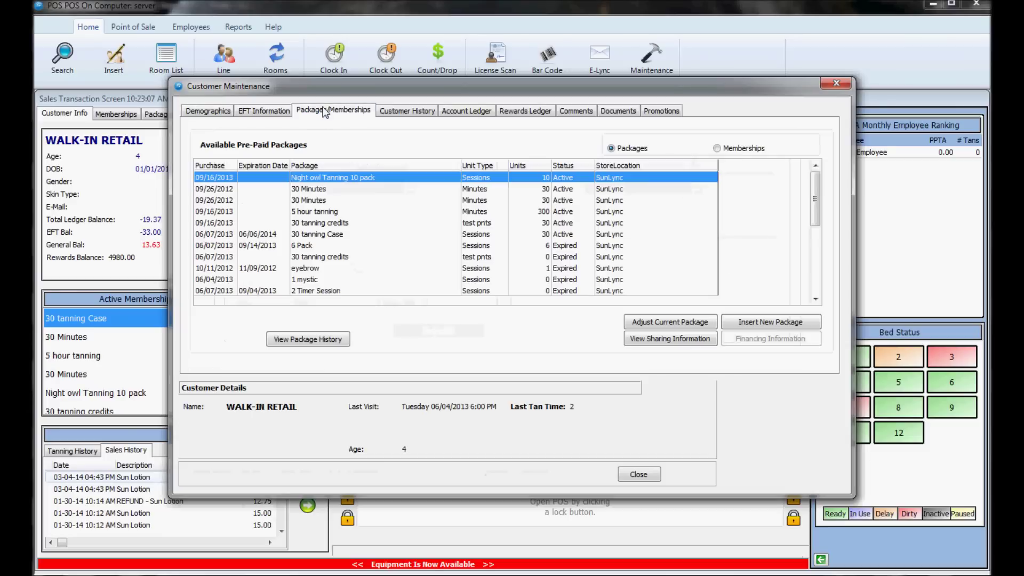
{"action": "left_click", "coordinate": [717, 150]}
{"action": "left_click", "coordinate": [627, 149]}
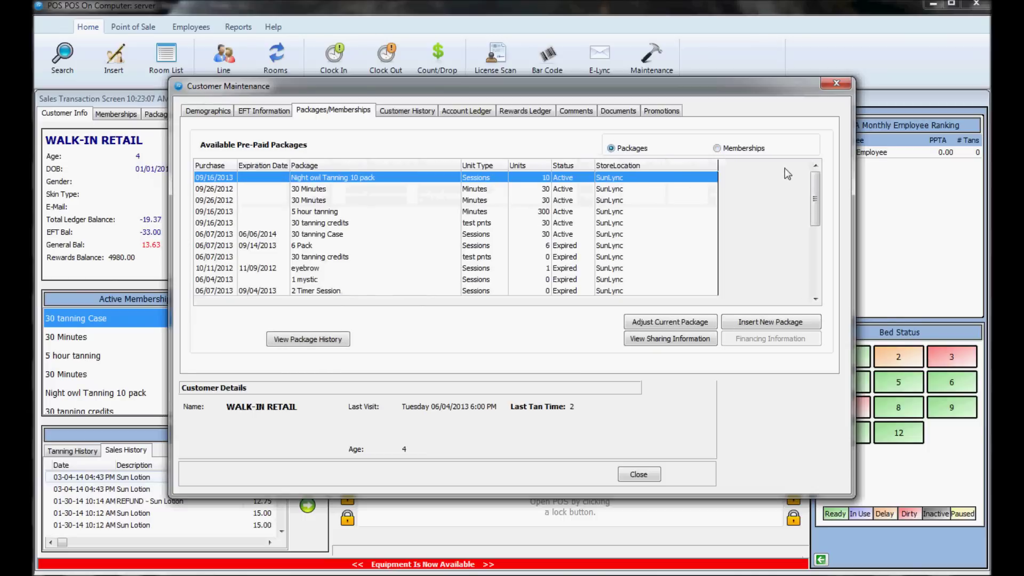
{"action": "left_click", "coordinate": [732, 150]}
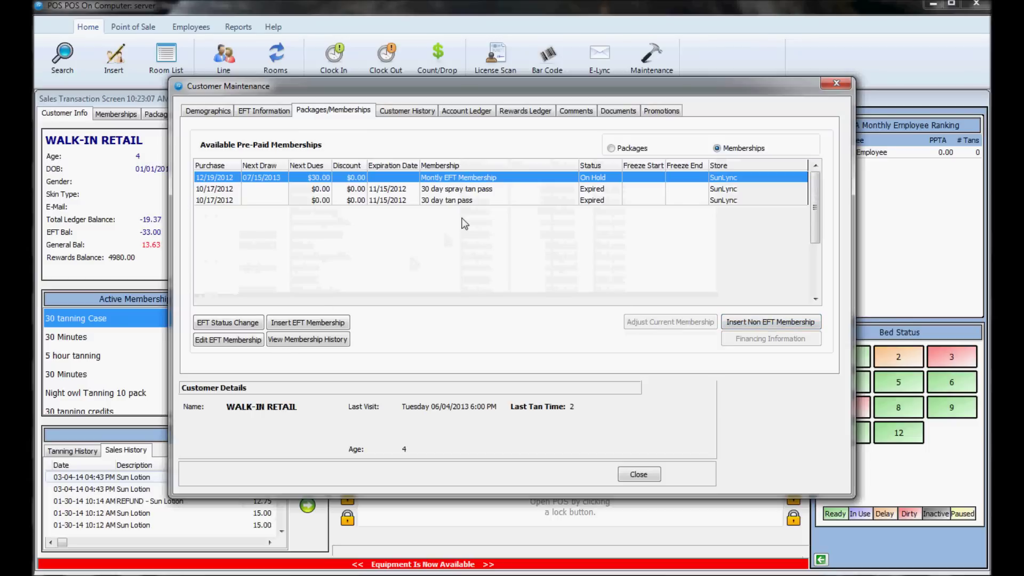
{"action": "left_click", "coordinate": [631, 149]}
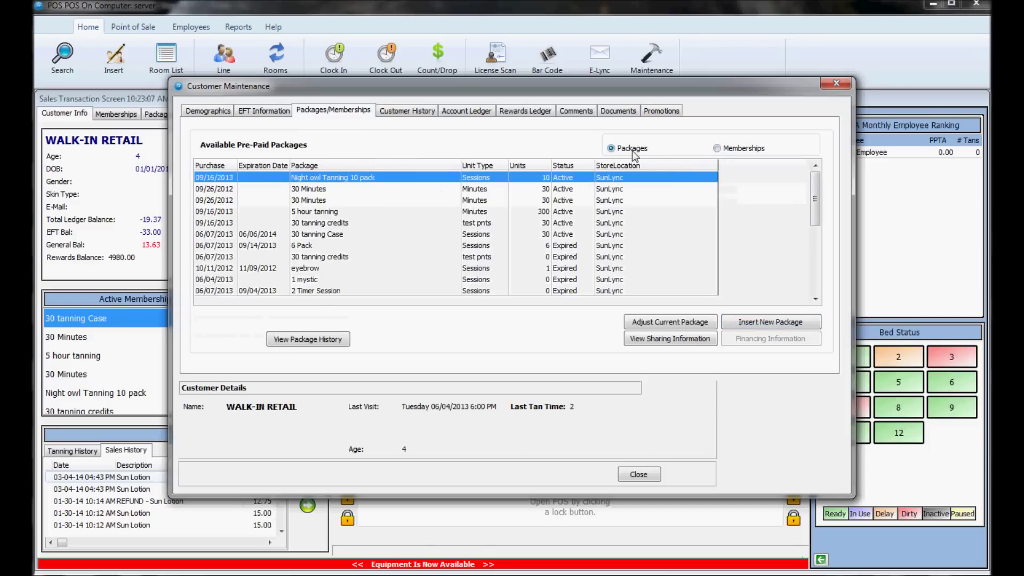
Step: Expand purchases in Customer History to see the Sun Lotion item, then view the Account Ledger
{"action": "left_click", "coordinate": [408, 111]}
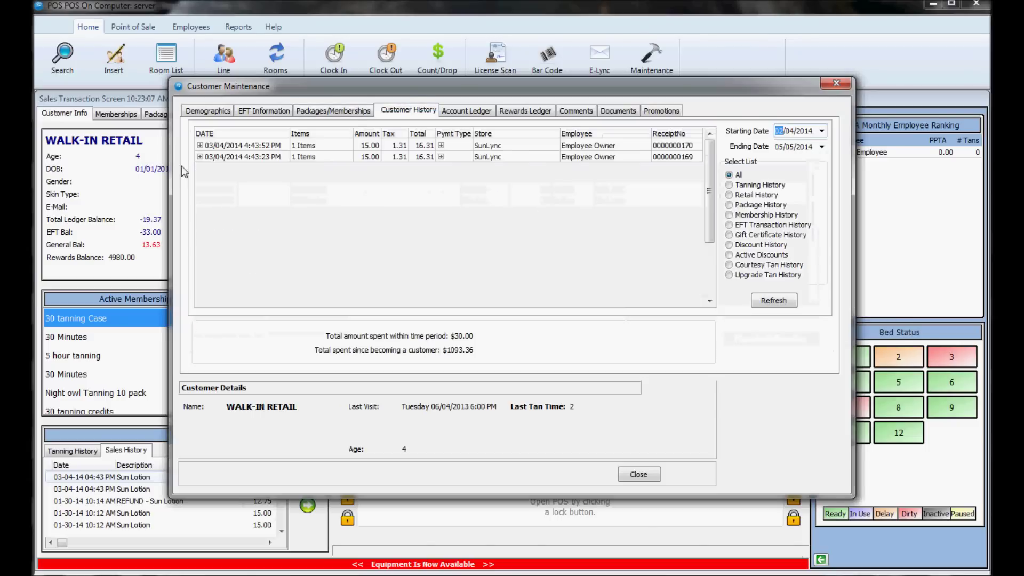
{"action": "left_click", "coordinate": [200, 156]}
{"action": "left_click", "coordinate": [200, 146]}
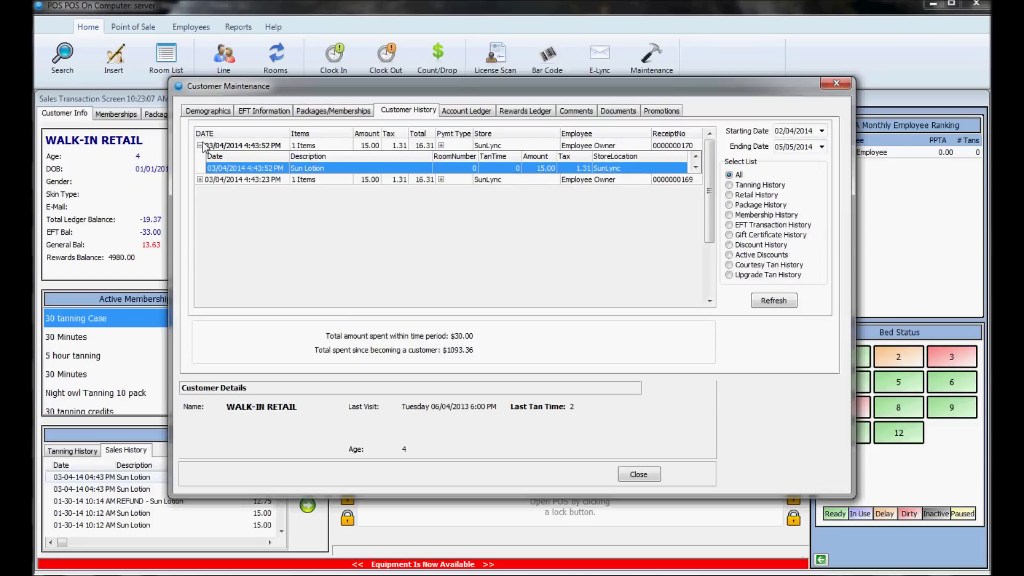
{"action": "left_click", "coordinate": [464, 113]}
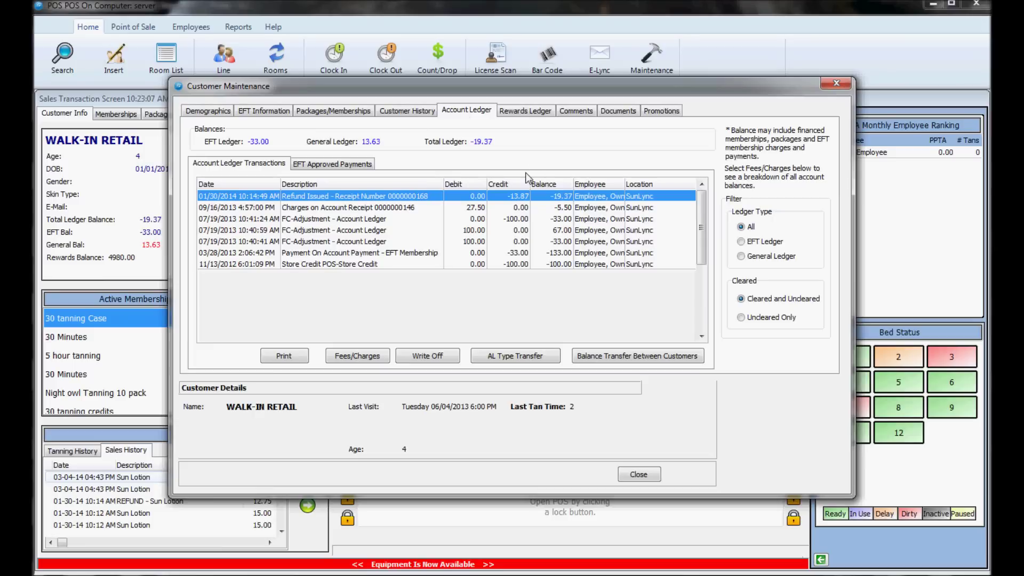
Step: Browse the Rewards Ledger, Comments, Documents and Promotions tabs, then close Customer Maintenance
{"action": "left_click", "coordinate": [535, 109]}
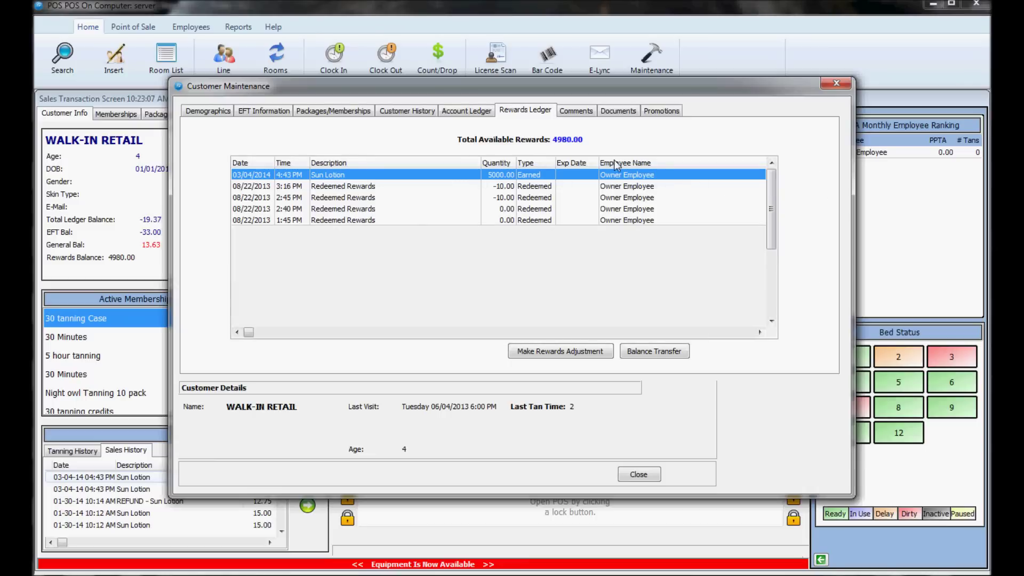
{"action": "left_click", "coordinate": [576, 111]}
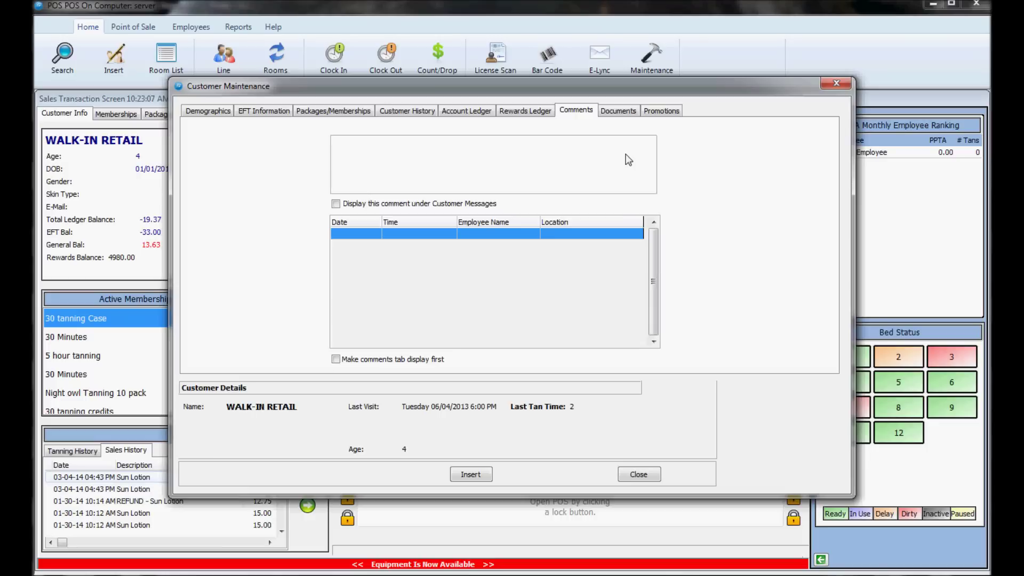
{"action": "left_click", "coordinate": [623, 113]}
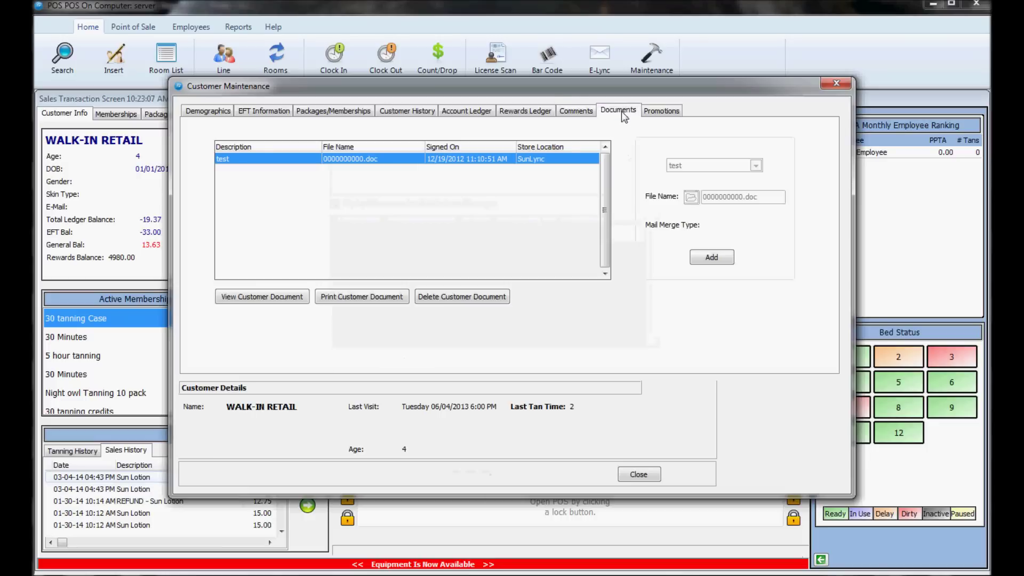
{"action": "left_click", "coordinate": [661, 110]}
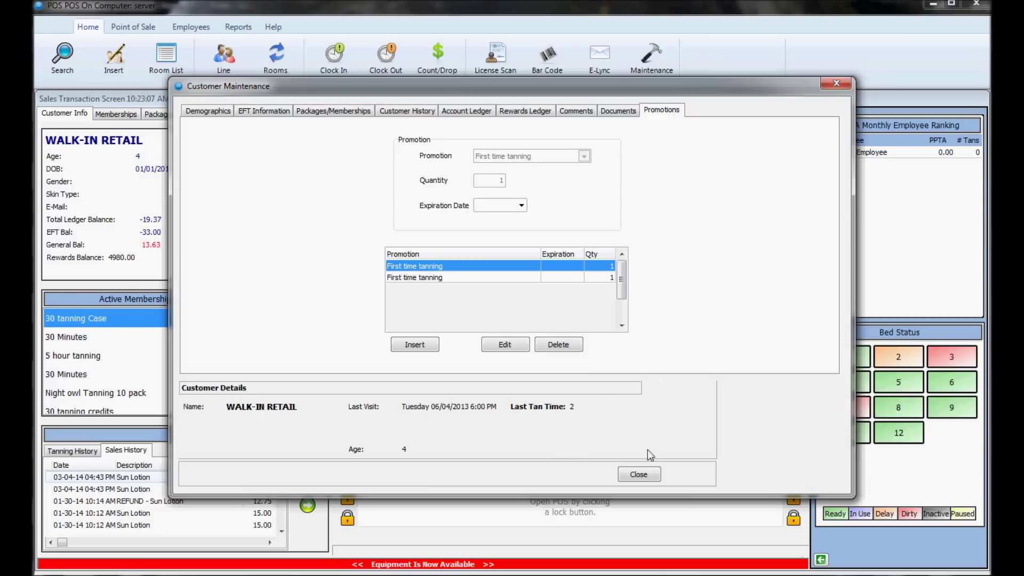
{"action": "left_click", "coordinate": [638, 474]}
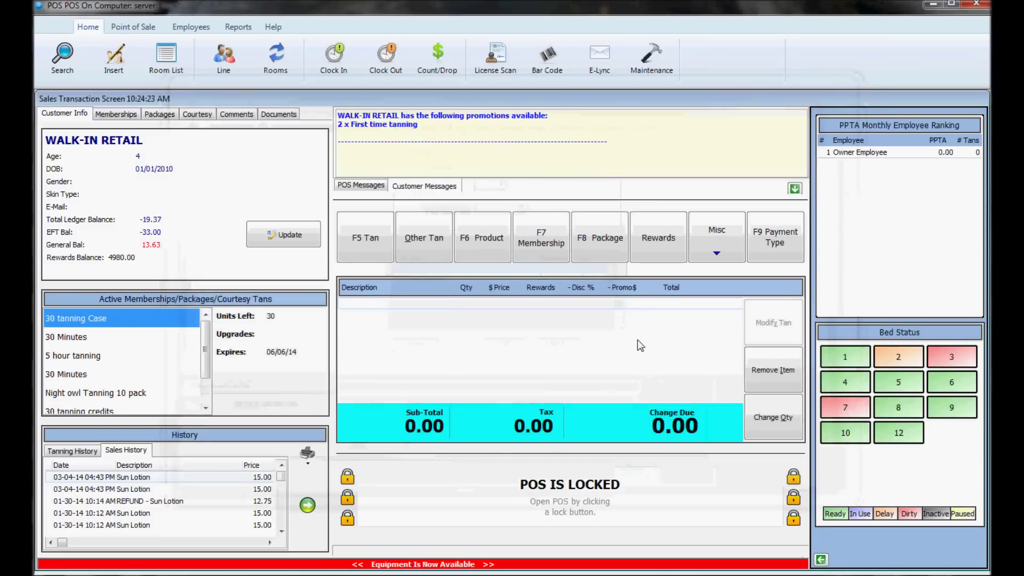